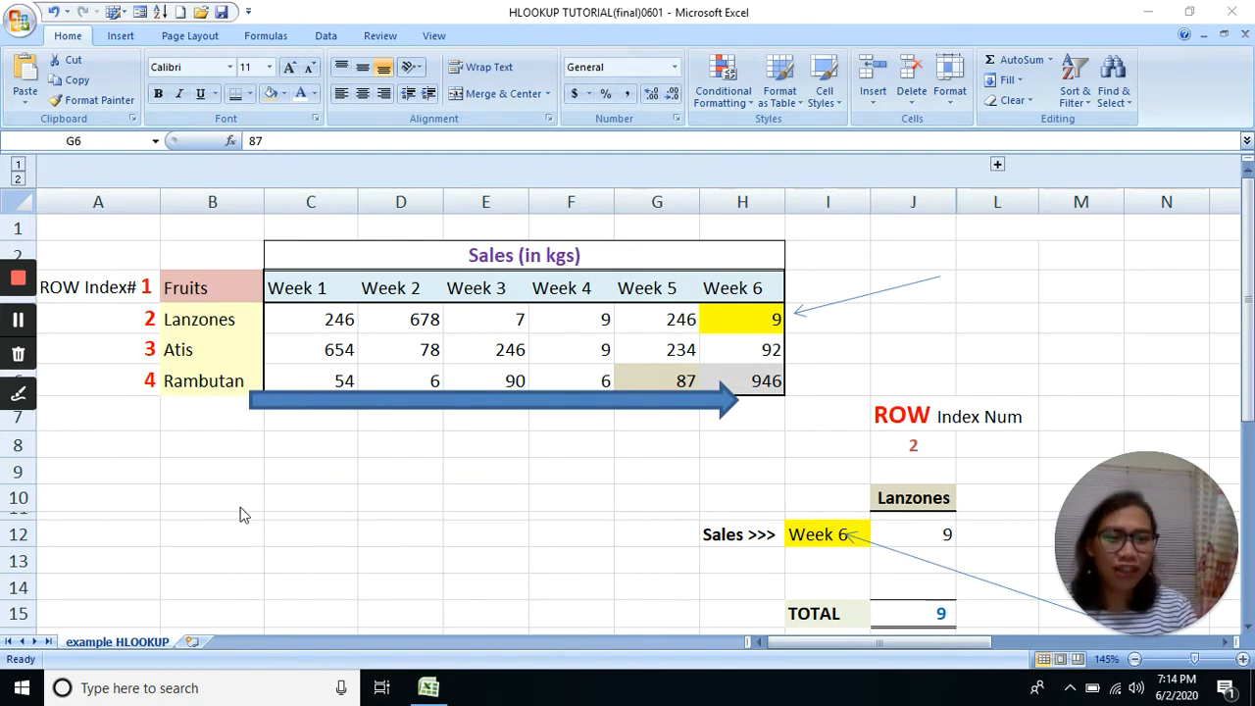
Step: Go through the sales table's header cells one by one from Week 1 to Week 6
click(22, 321)
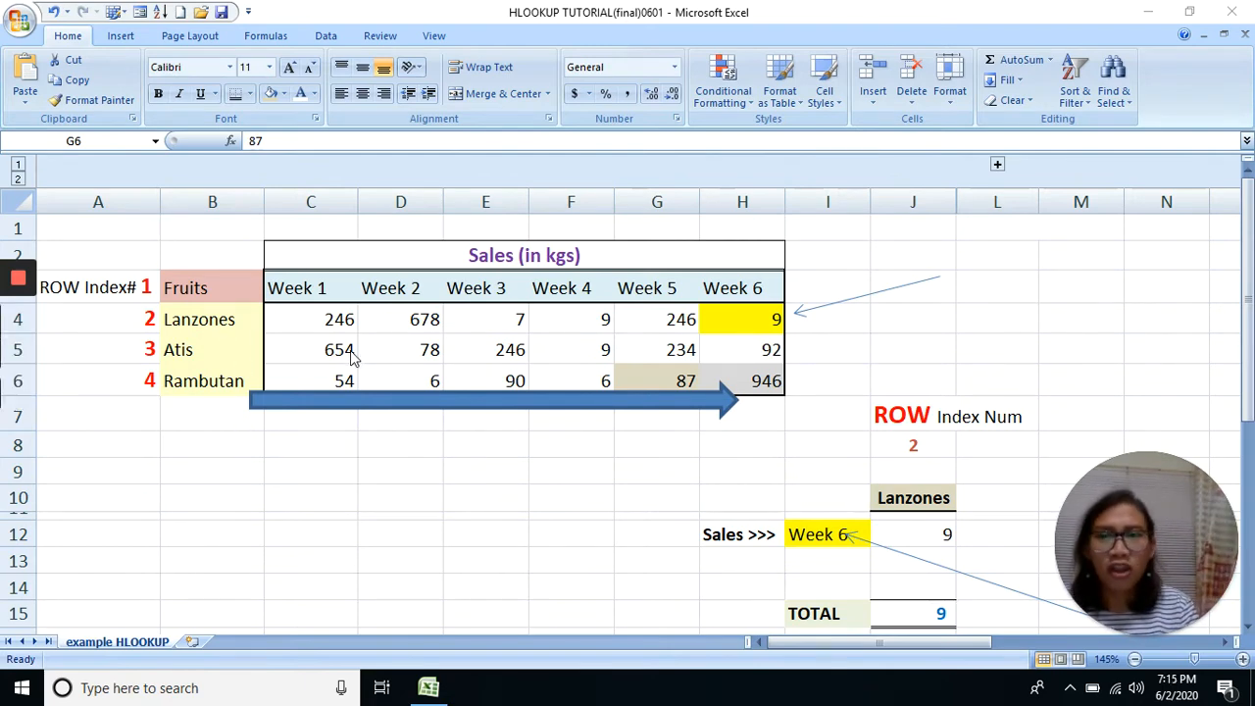
click(330, 282)
click(412, 285)
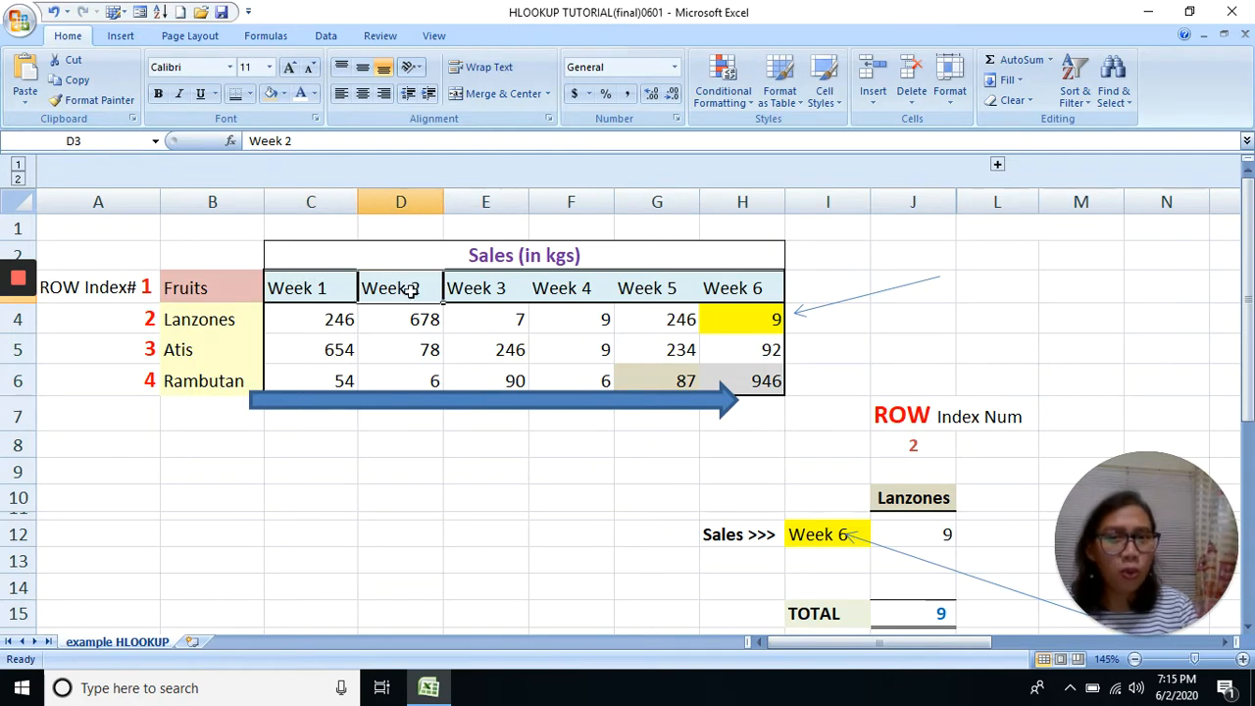
click(491, 292)
click(564, 284)
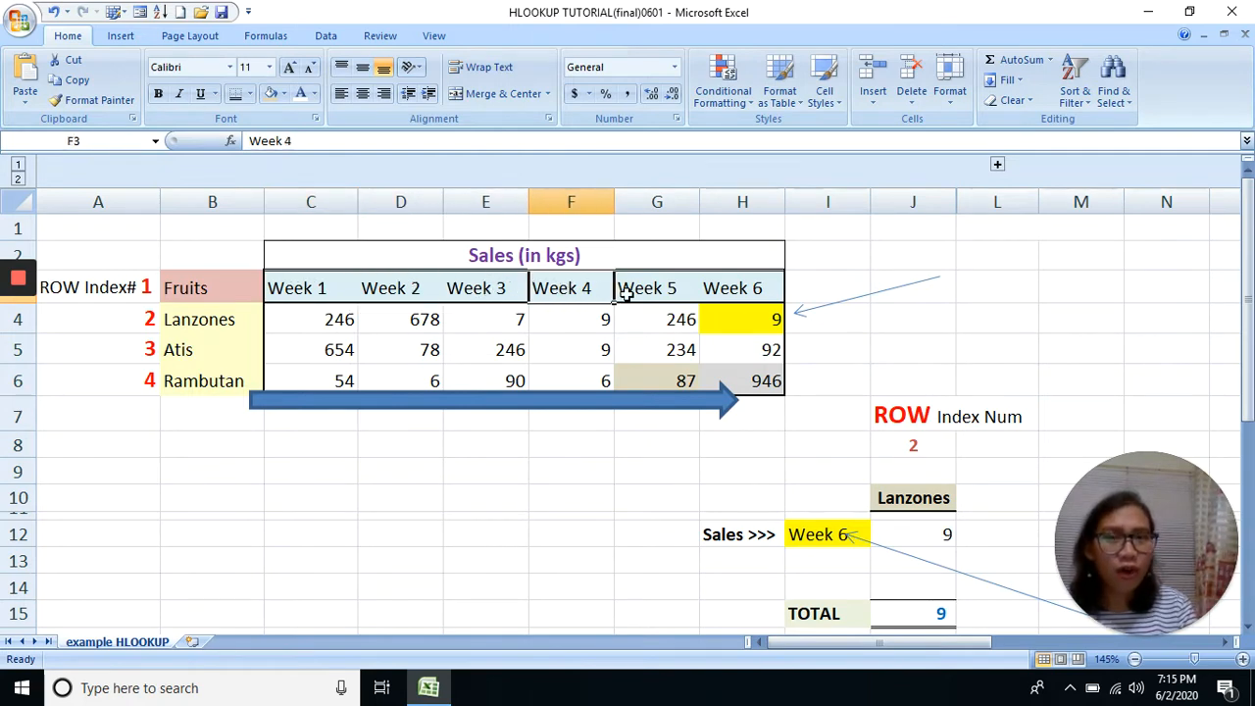
click(647, 289)
click(743, 288)
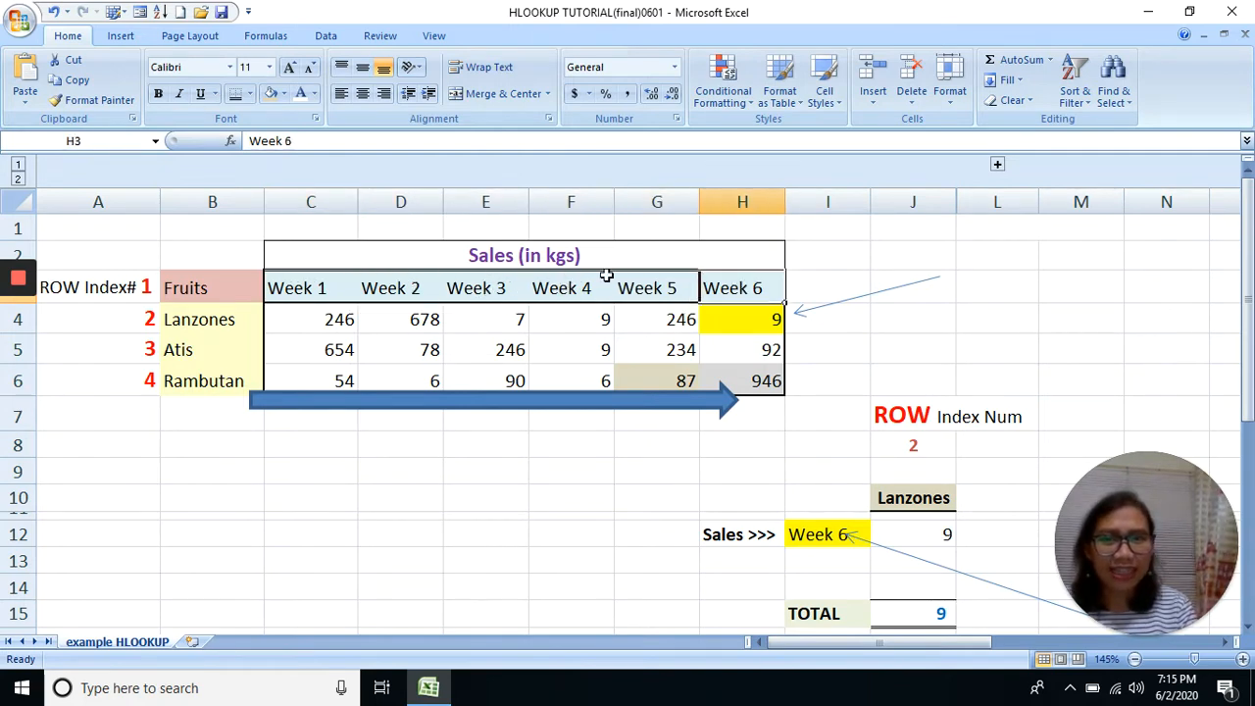
Step: Highlight the sales range C3:H6 and its Week 1 to Week 6 header row to review the horizontal layout
click(317, 286)
drag(317, 287, 736, 381)
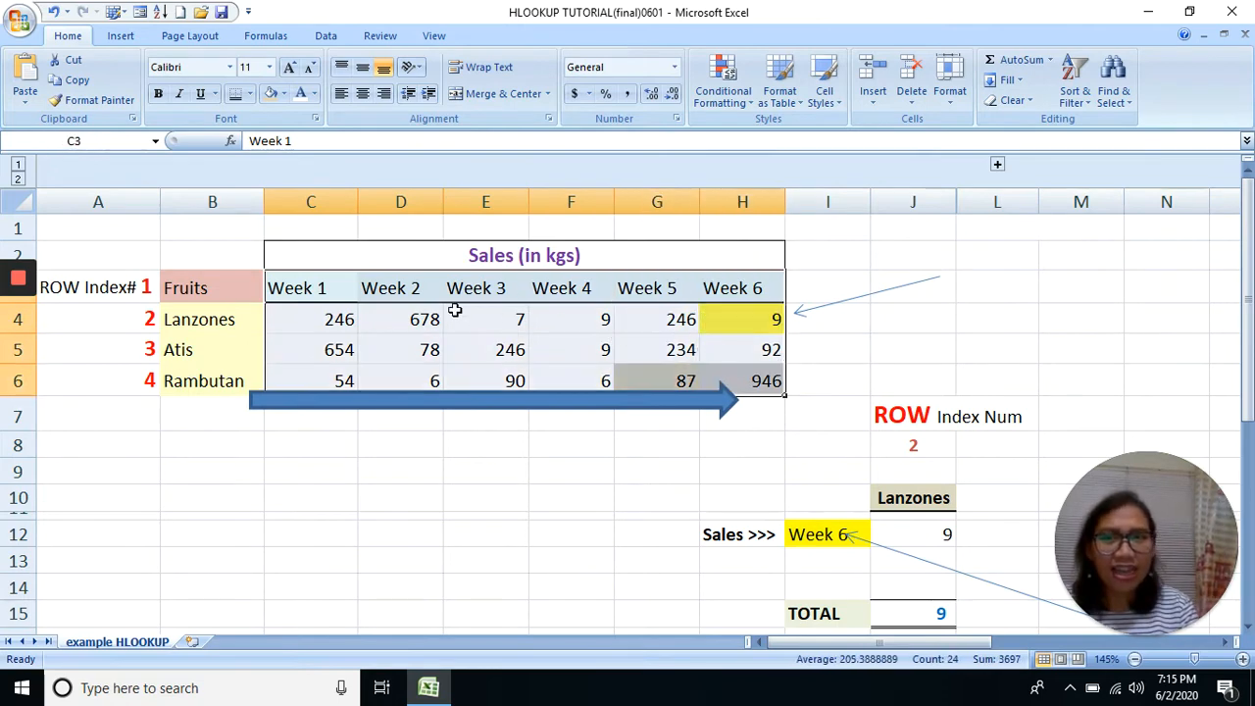
drag(321, 289, 721, 286)
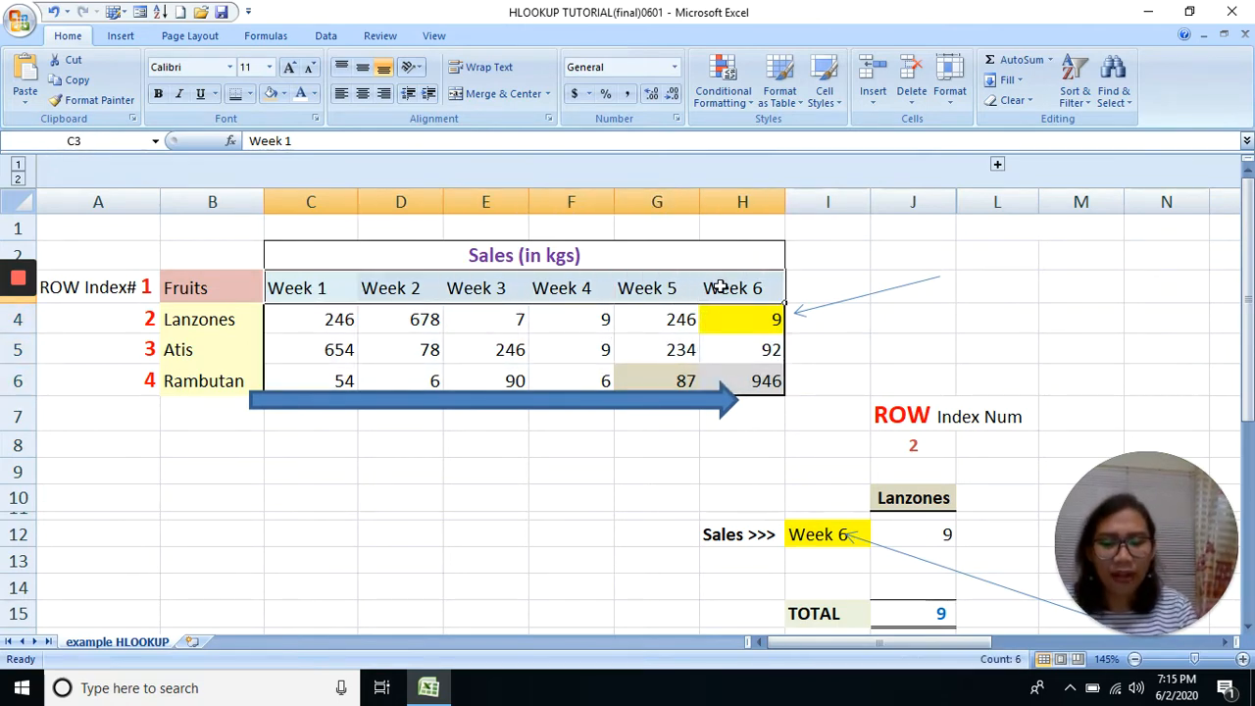
drag(294, 287, 751, 284)
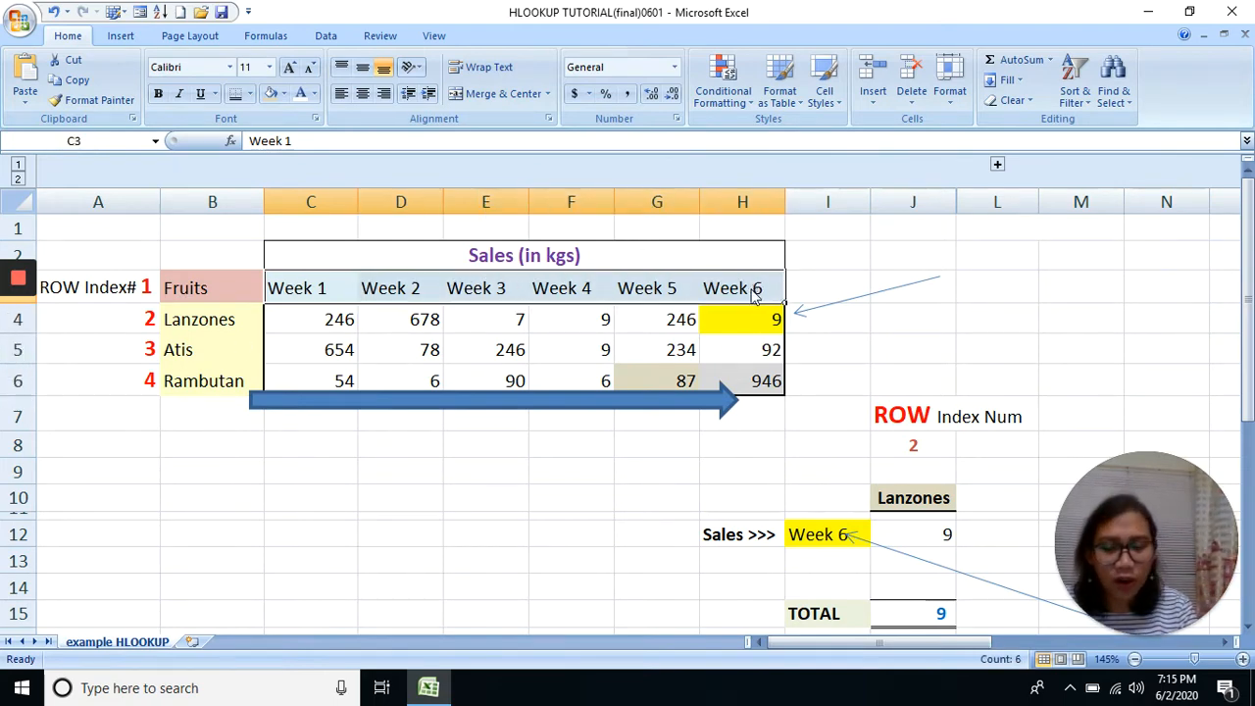
mouse_move(20, 324)
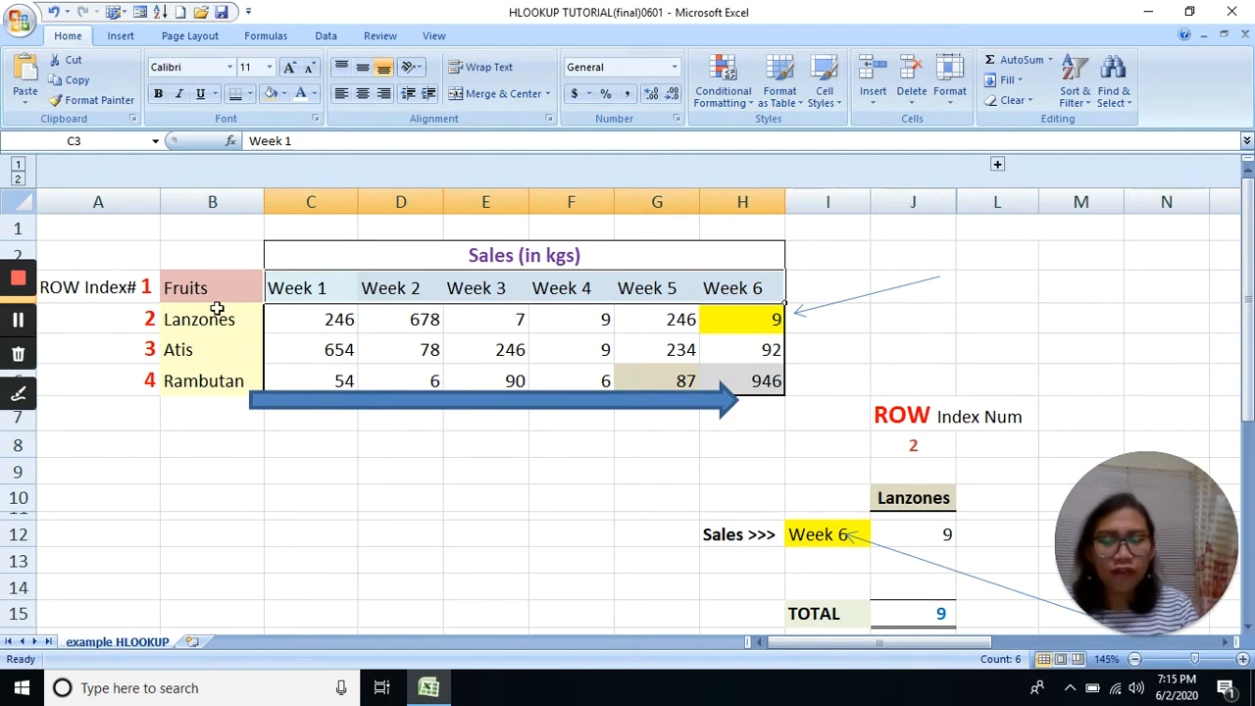
drag(314, 285, 742, 286)
drag(304, 287, 827, 278)
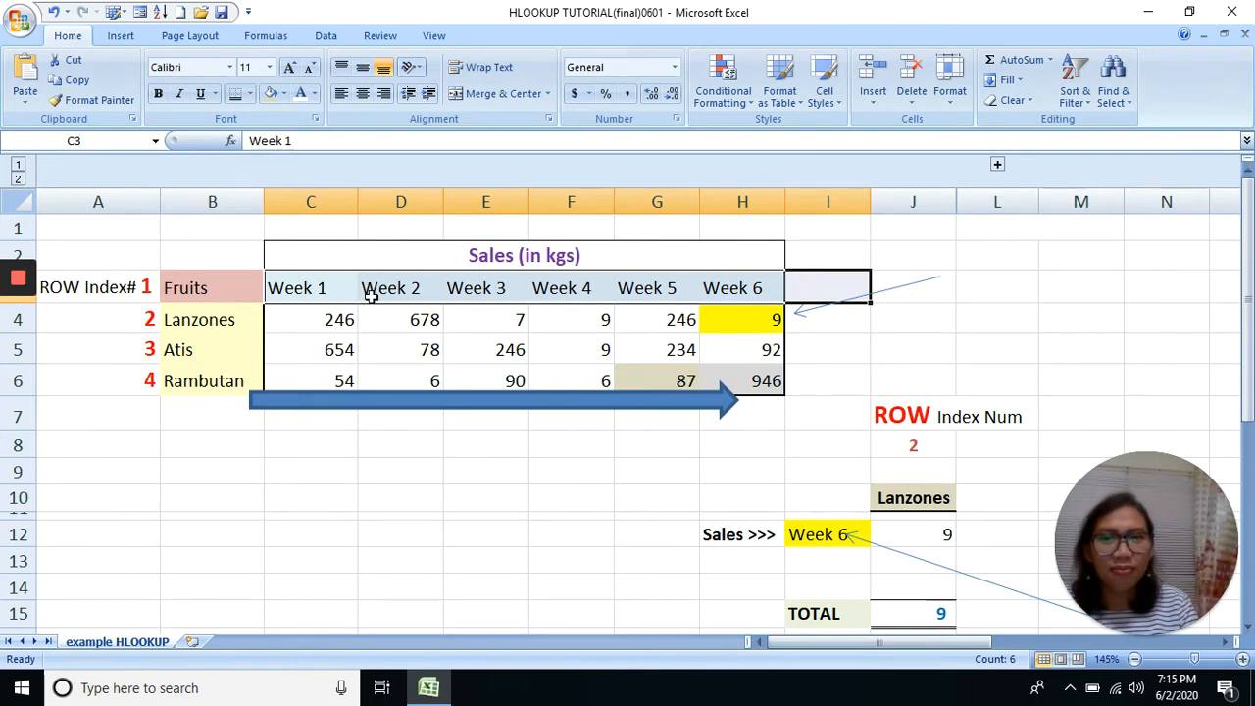
drag(316, 283, 812, 286)
Step: Review the weekly sales rows of Lanzones, Atis and Rambutan by highlighting each across the weeks
click(227, 313)
click(338, 319)
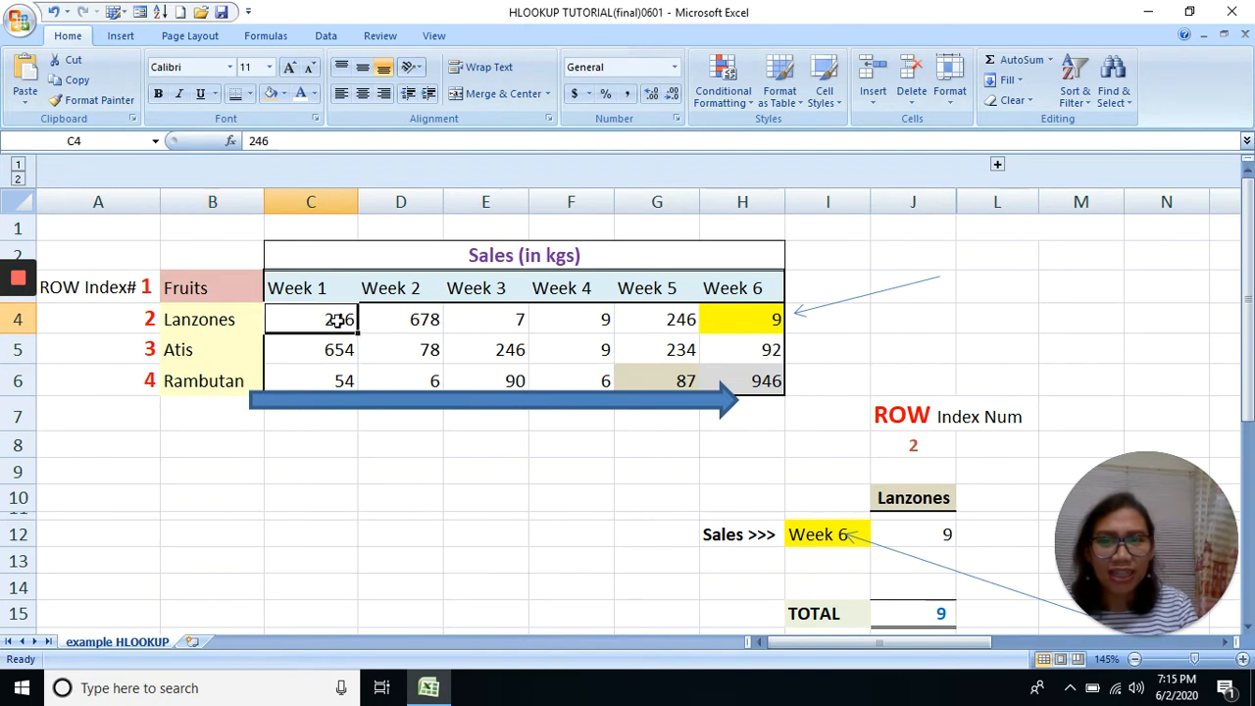
drag(339, 319, 804, 316)
click(239, 349)
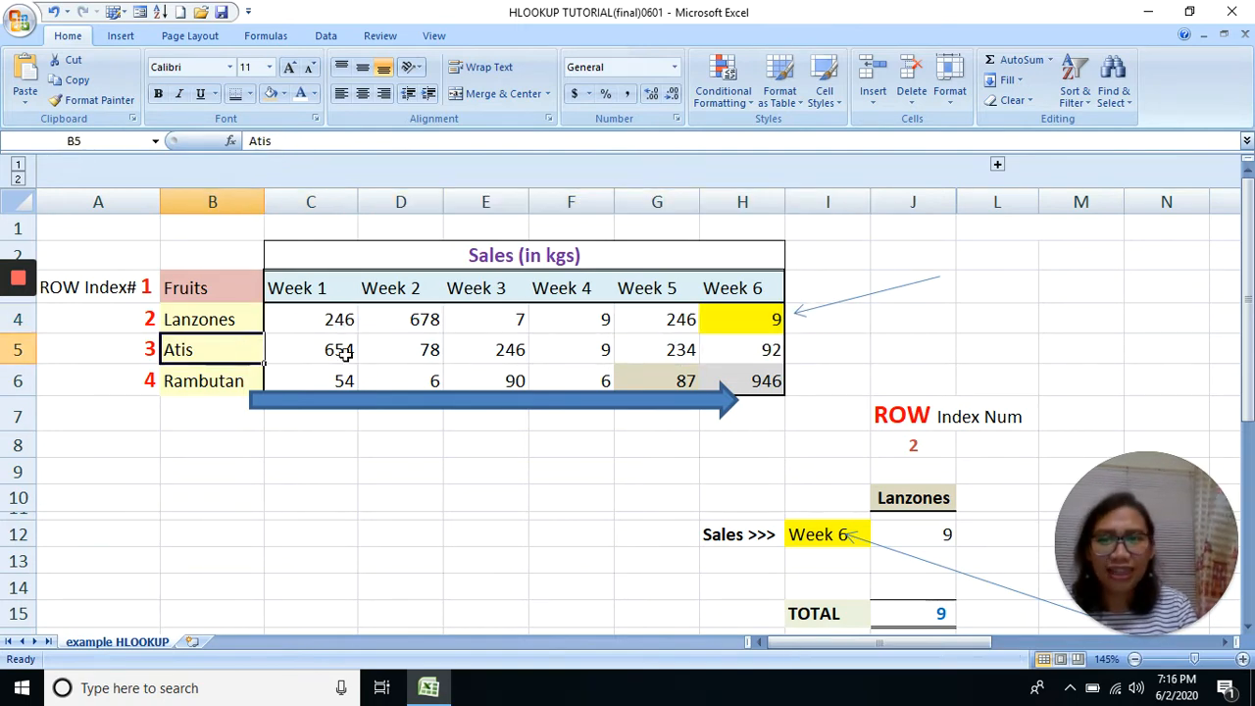
drag(345, 356, 838, 355)
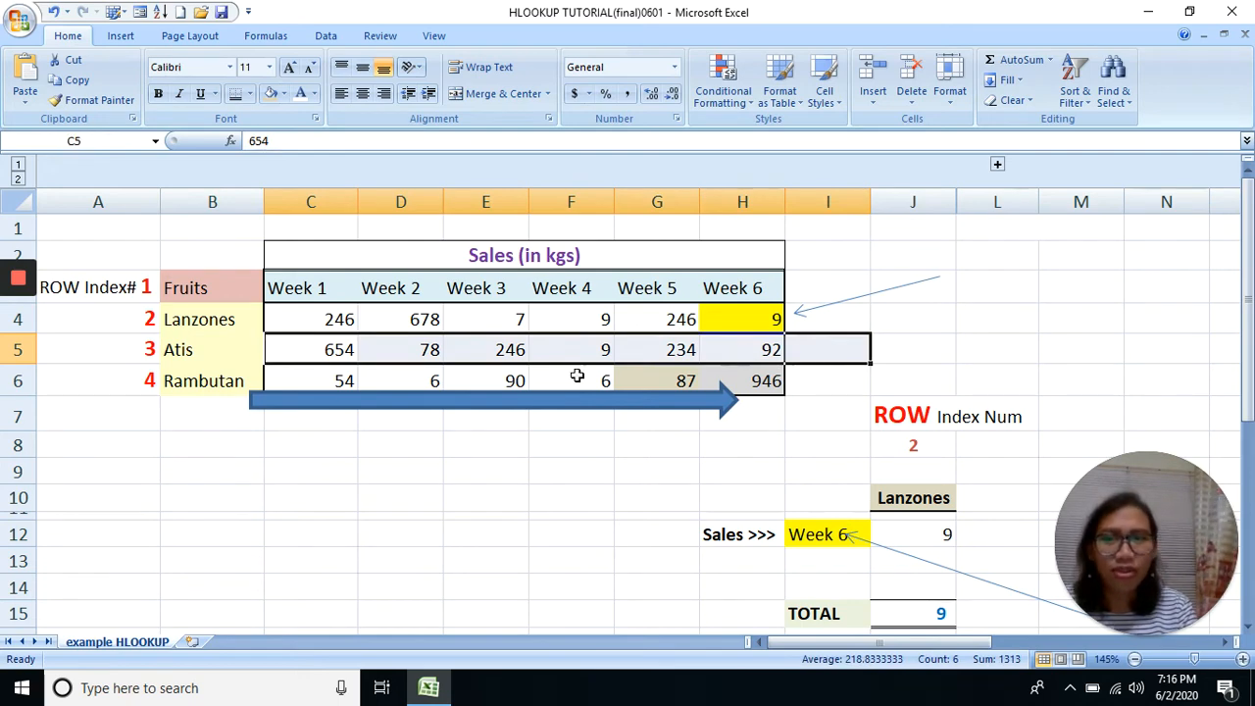
click(229, 390)
drag(323, 374, 854, 389)
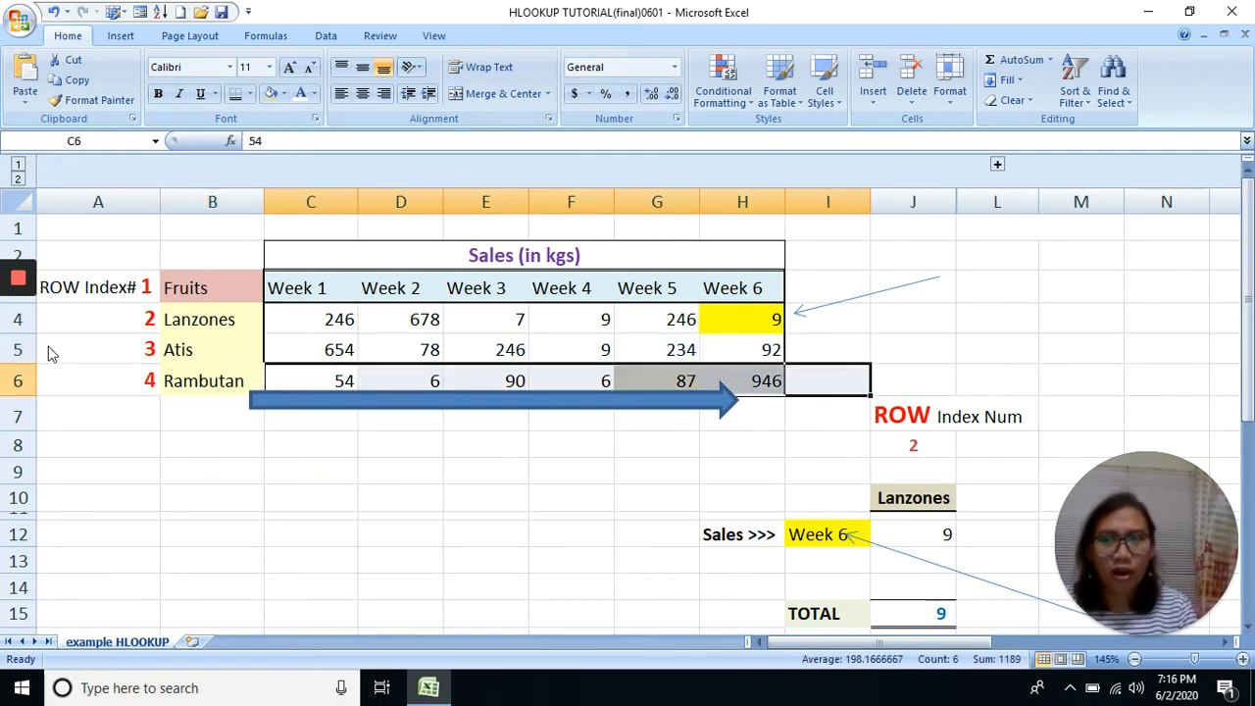
mouse_move(21, 326)
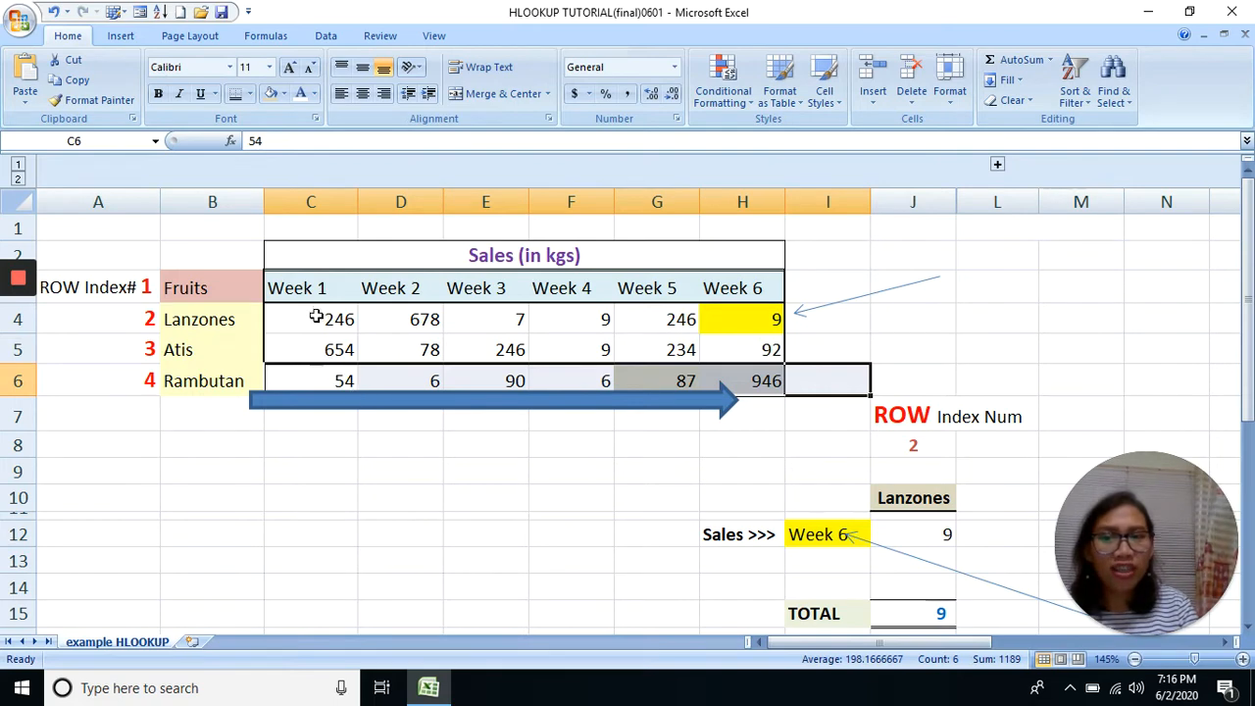
Step: Trace the Lanzones row to its Week 6 sales cell H4 and highlight the whole sales table
drag(315, 313, 1030, 319)
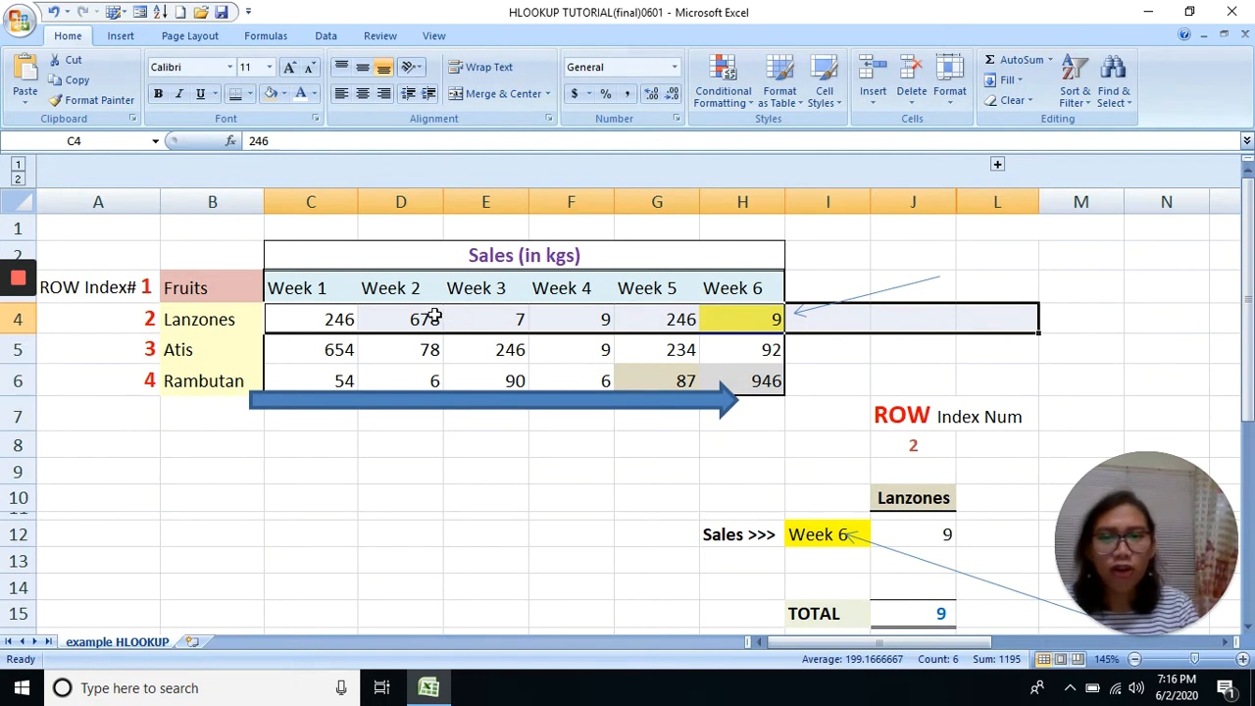
click(747, 285)
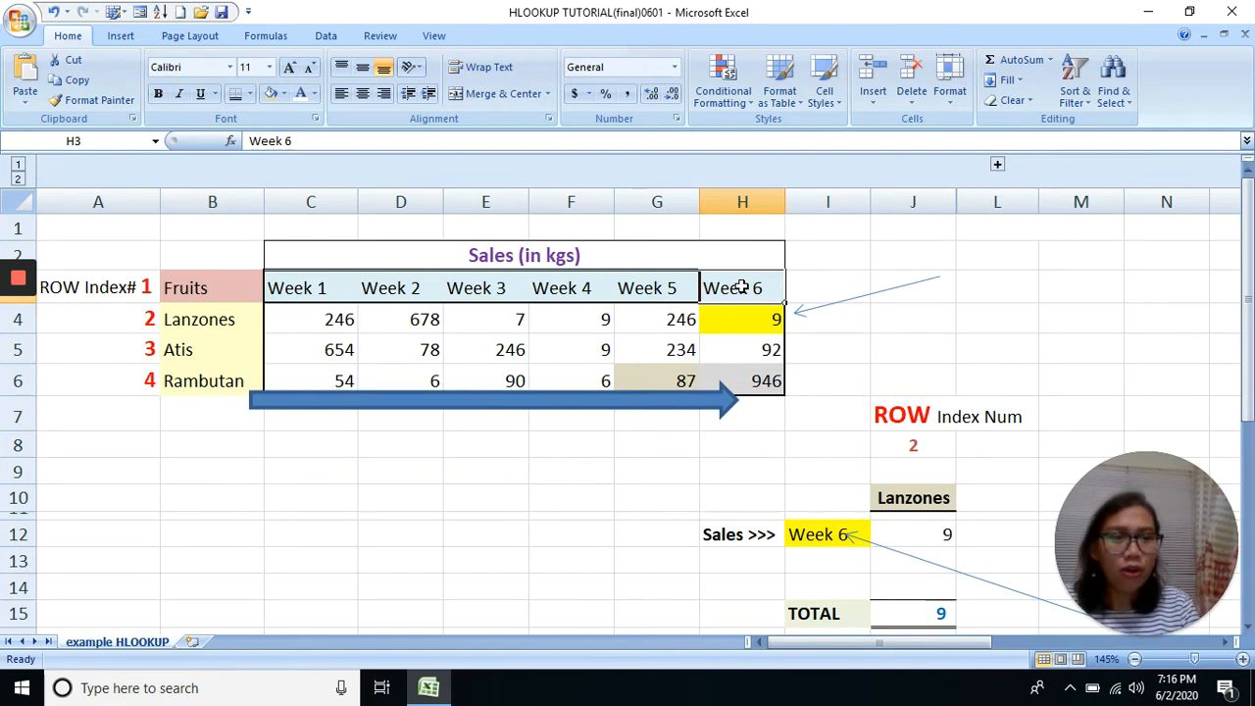
click(212, 317)
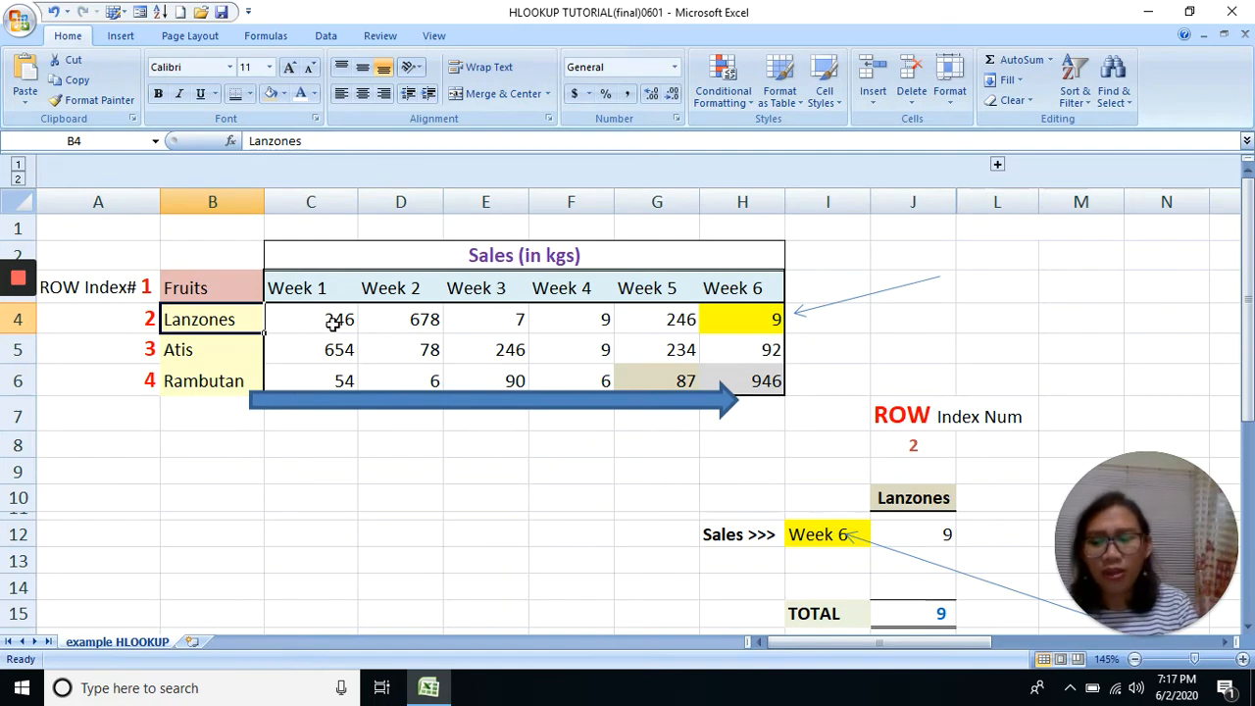
drag(333, 321, 726, 322)
click(748, 289)
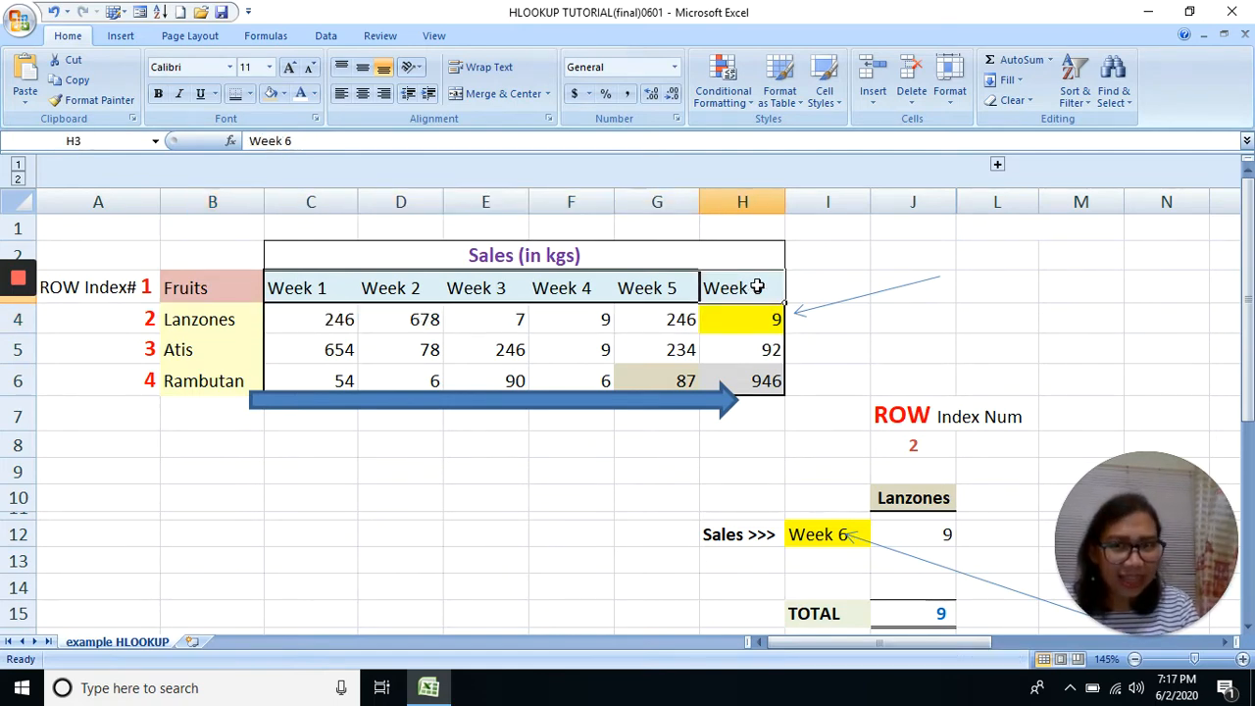
click(220, 318)
click(757, 313)
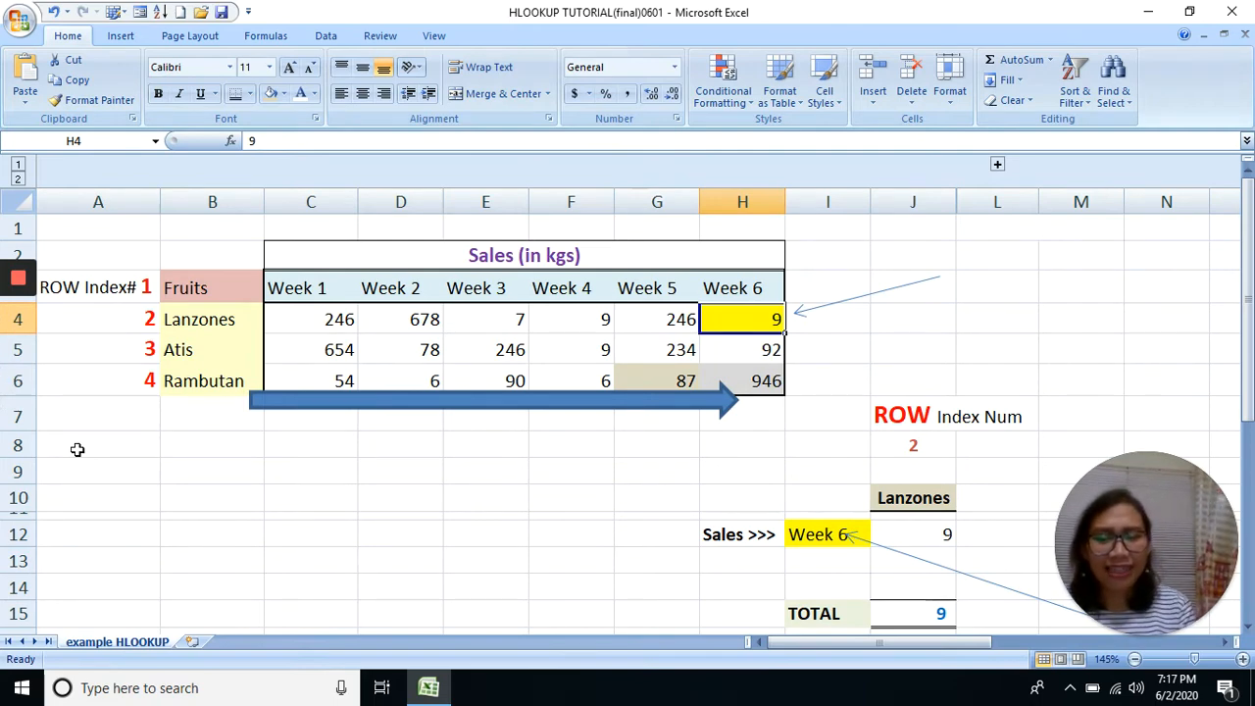
drag(300, 284, 735, 384)
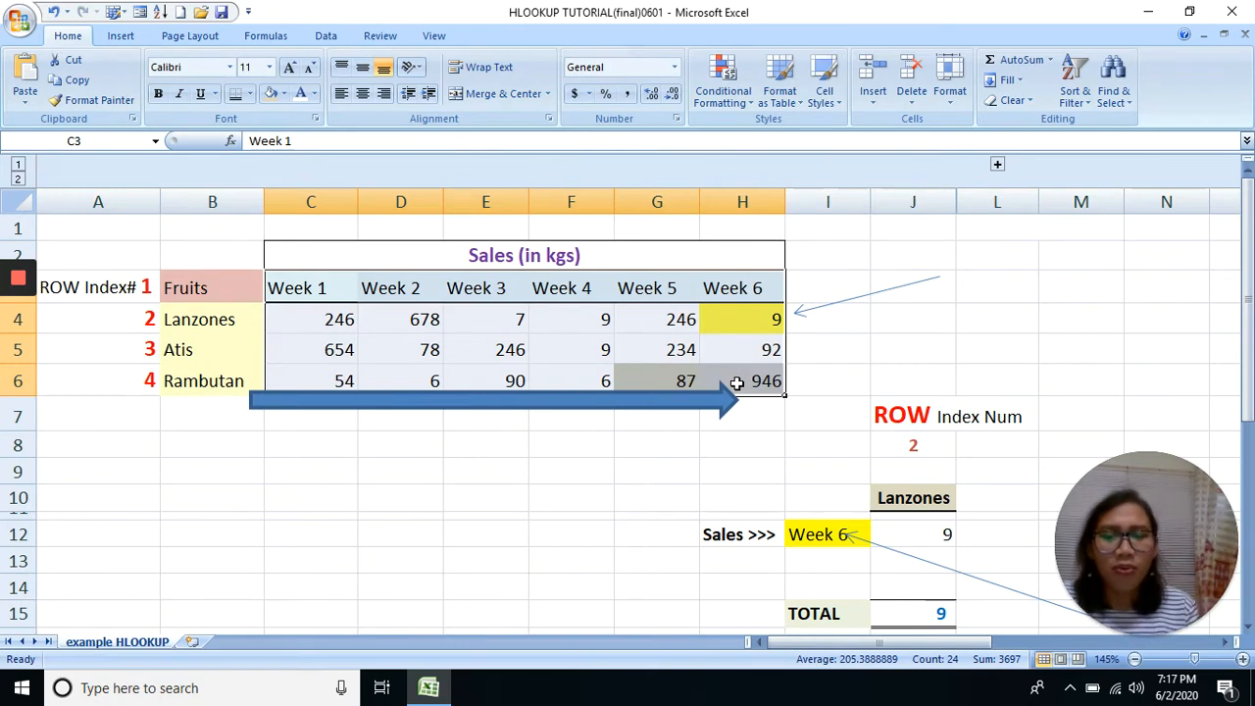
drag(279, 253, 664, 393)
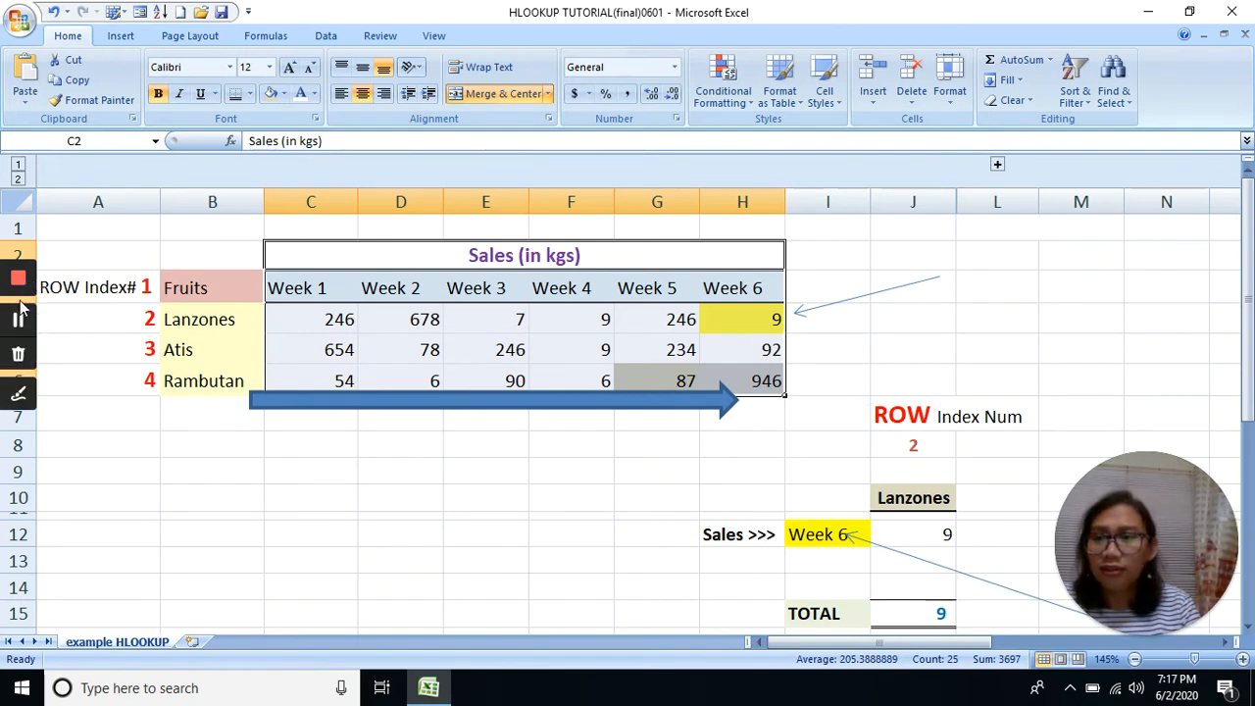
Step: Examine the formula in J12 together with its Lanzones heading in J10 and the week cell I12
click(921, 499)
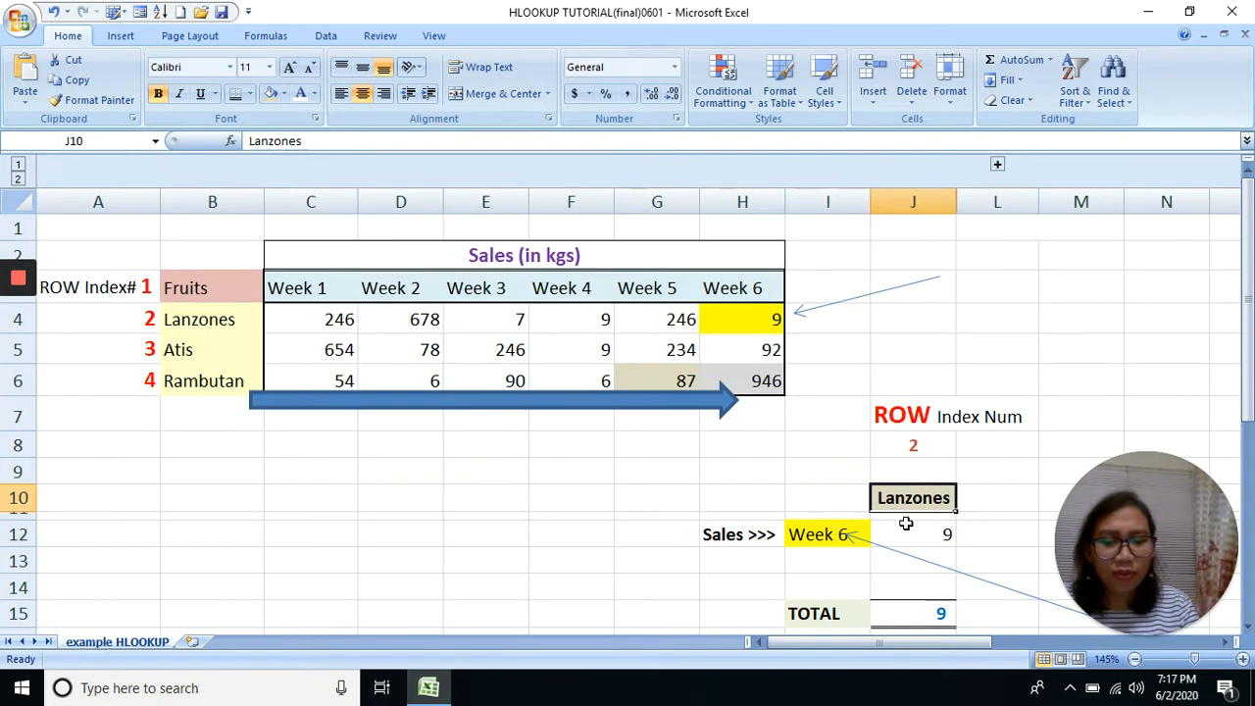
click(916, 534)
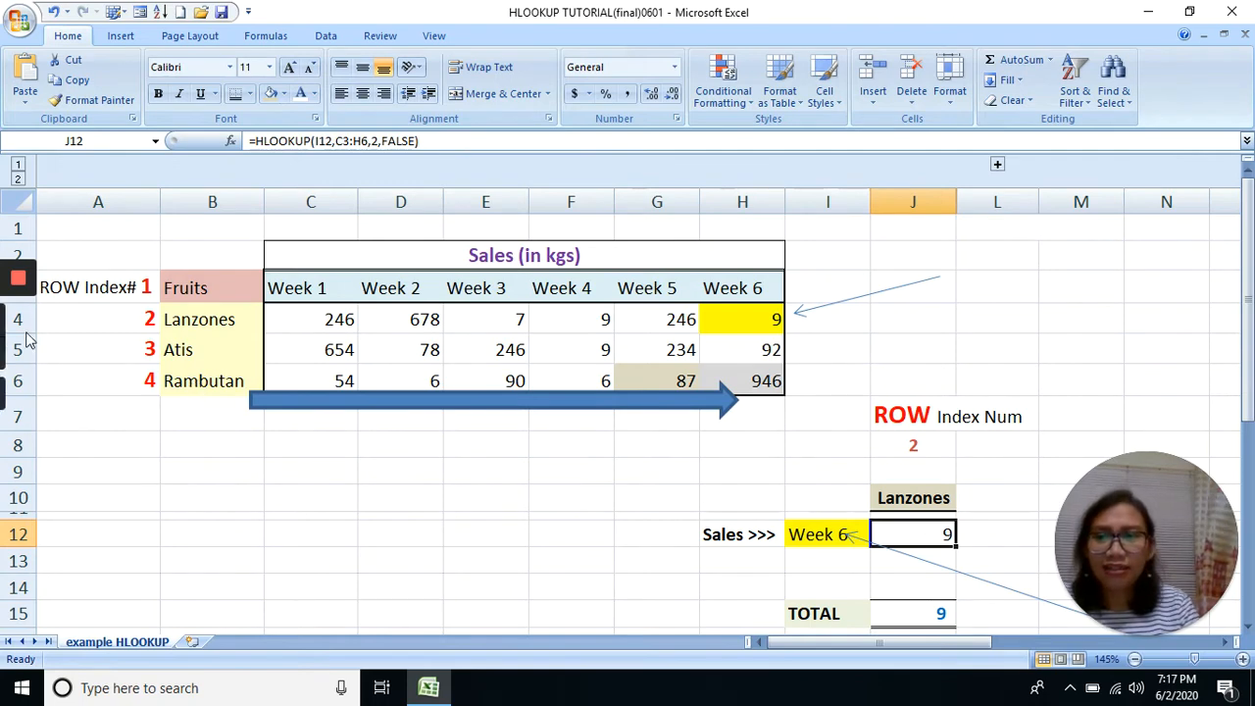
click(19, 325)
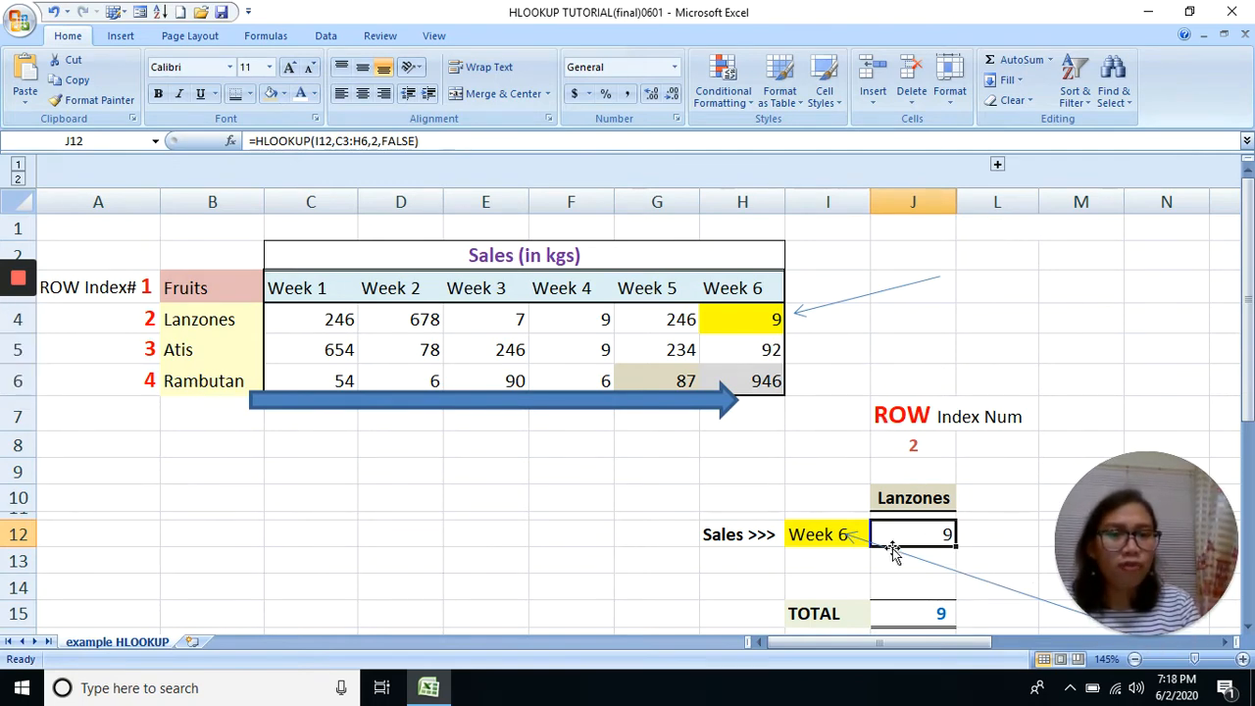
click(815, 534)
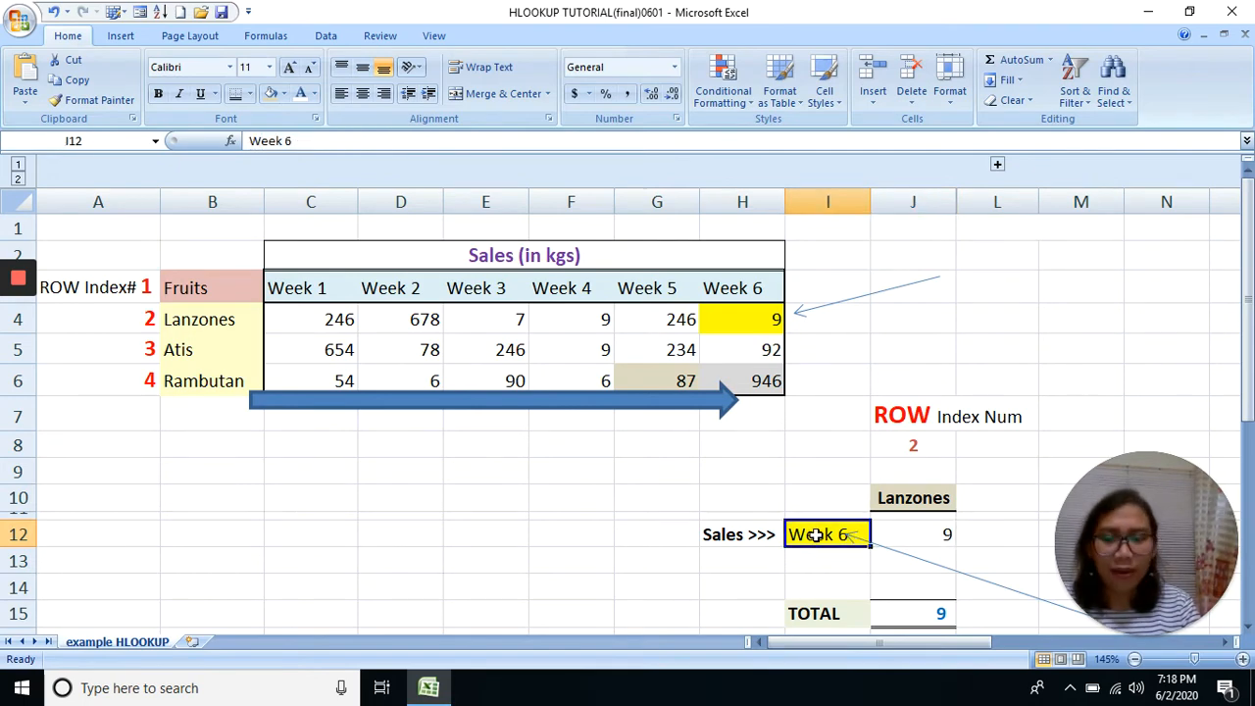
click(912, 542)
click(820, 537)
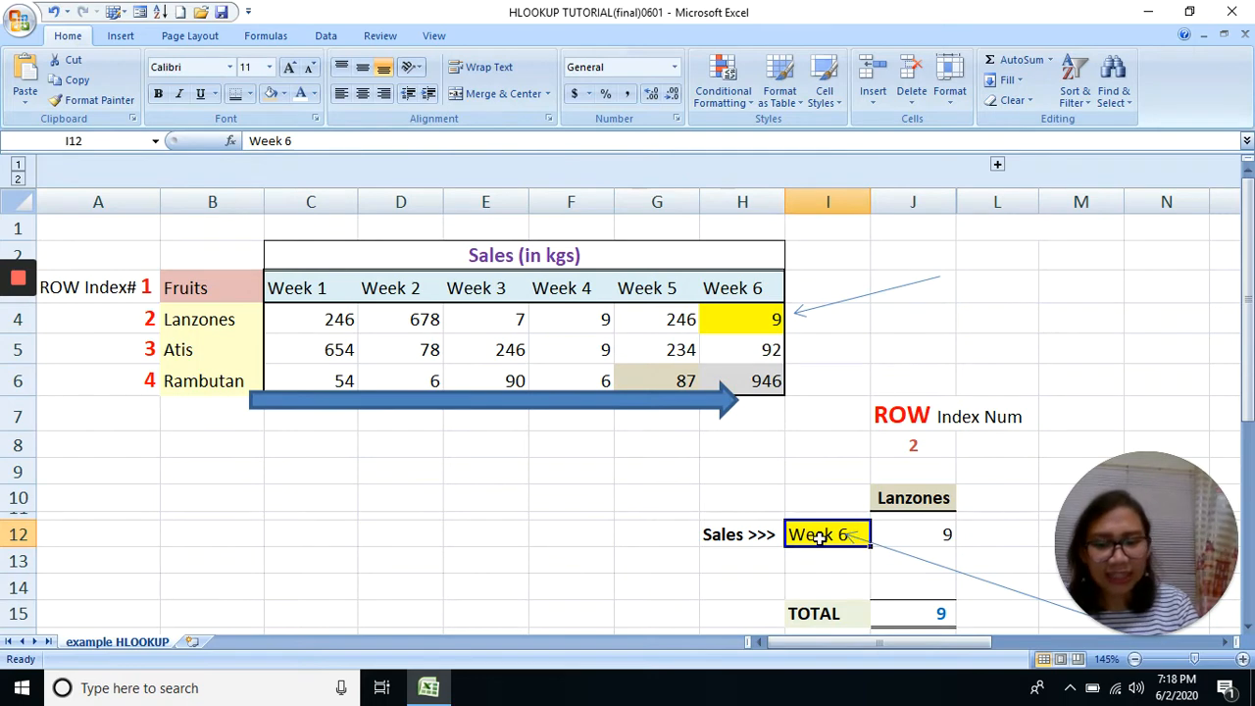
click(910, 534)
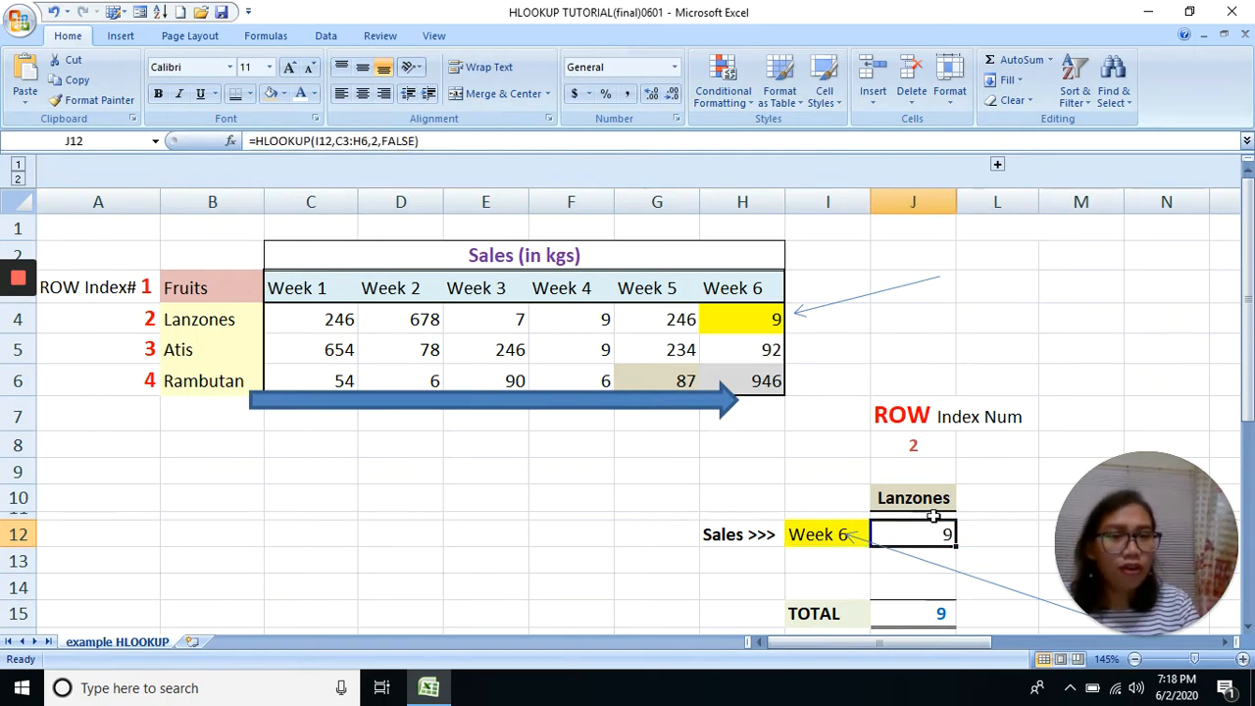
click(937, 500)
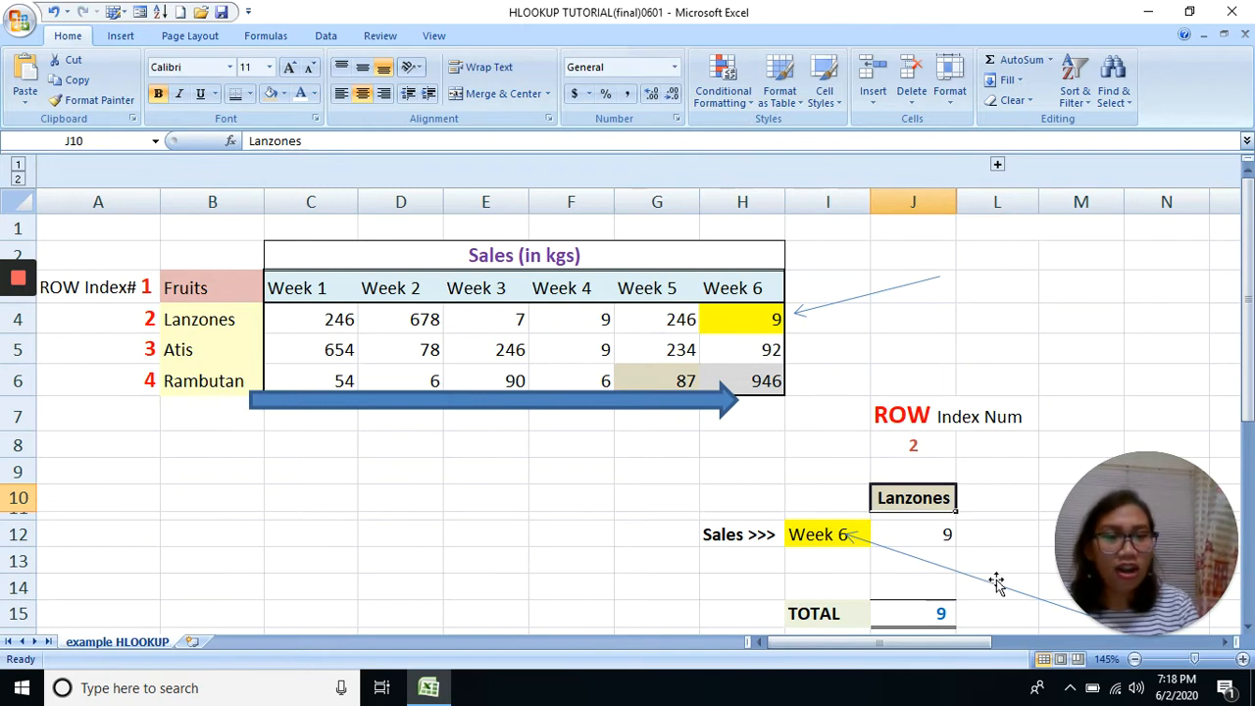
click(967, 539)
click(919, 530)
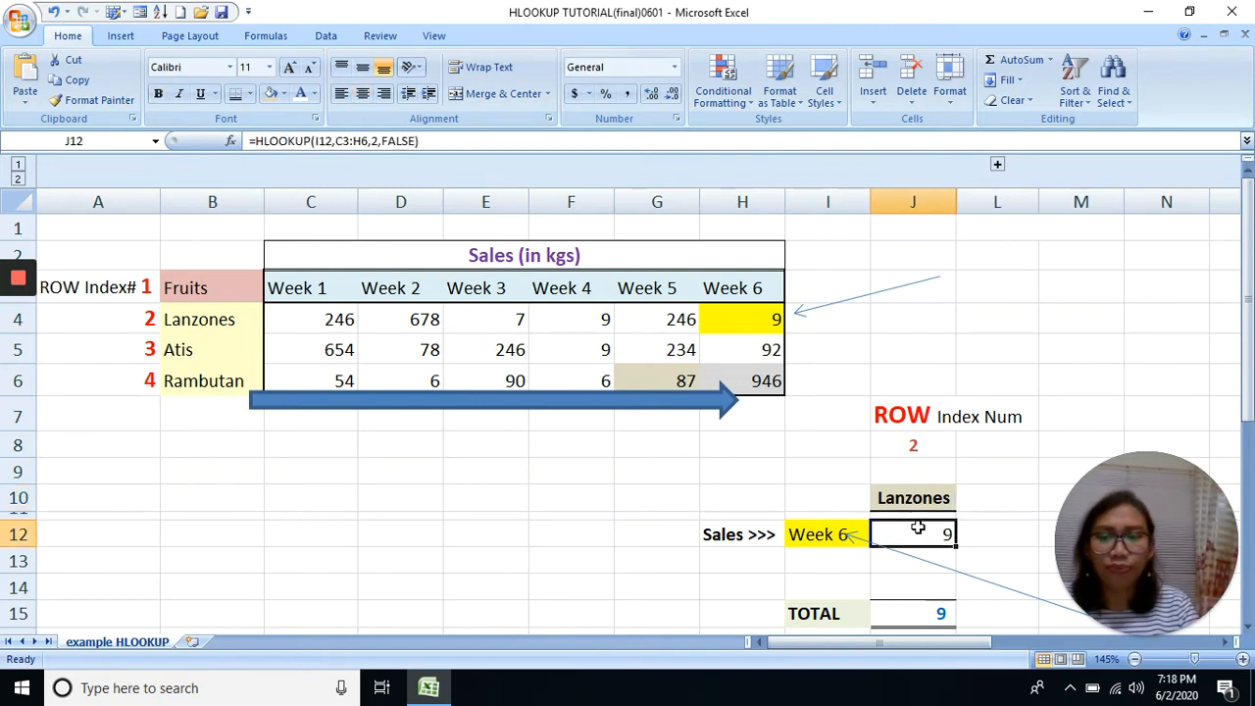
Step: Insert a fresh HLOOKUP function in J12 and set its Lookup_value to the week cell I12
click(231, 143)
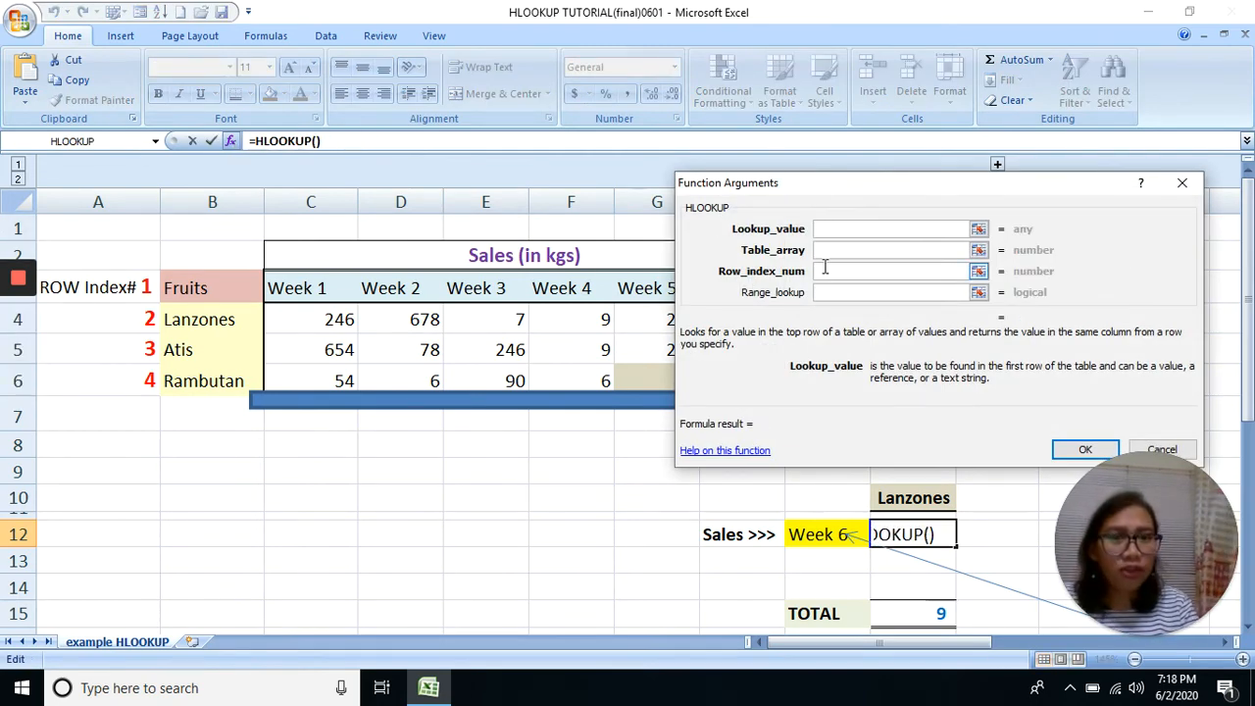
click(823, 232)
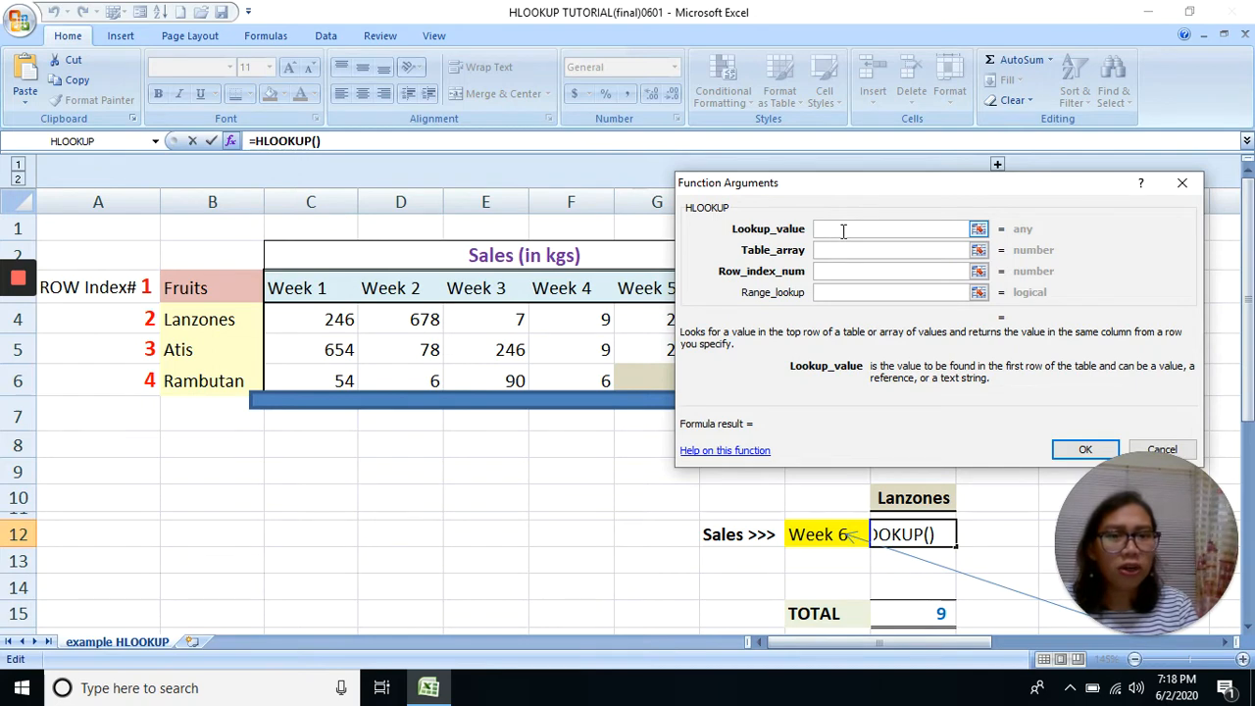
click(806, 534)
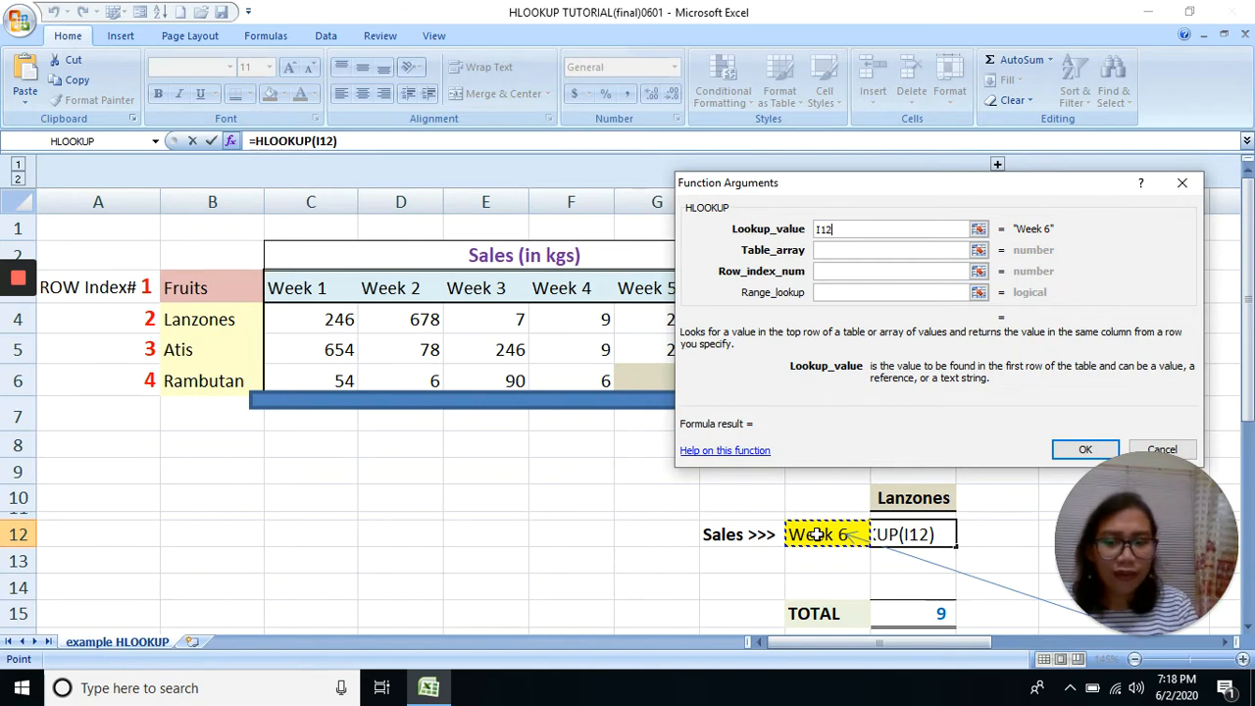
Step: Set the HLOOKUP Table_array to C3:H6, moving the arguments dialog clear of the sales table
click(844, 250)
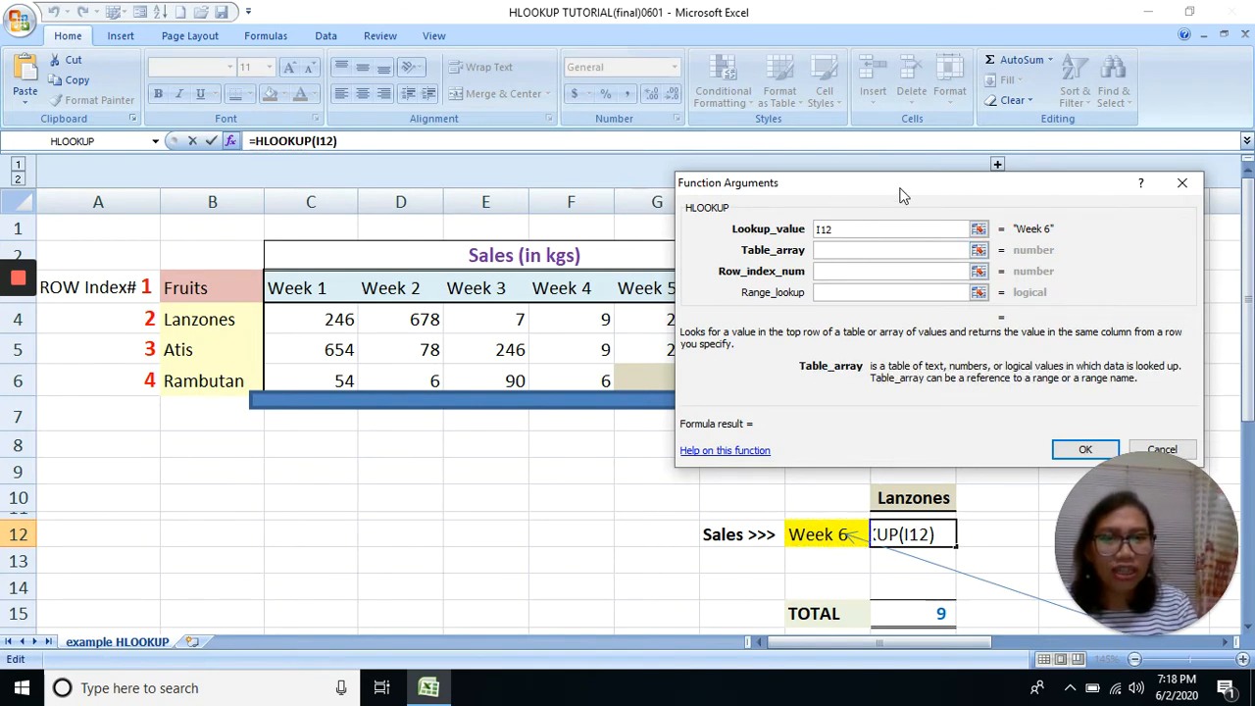
drag(898, 189, 821, 416)
click(330, 288)
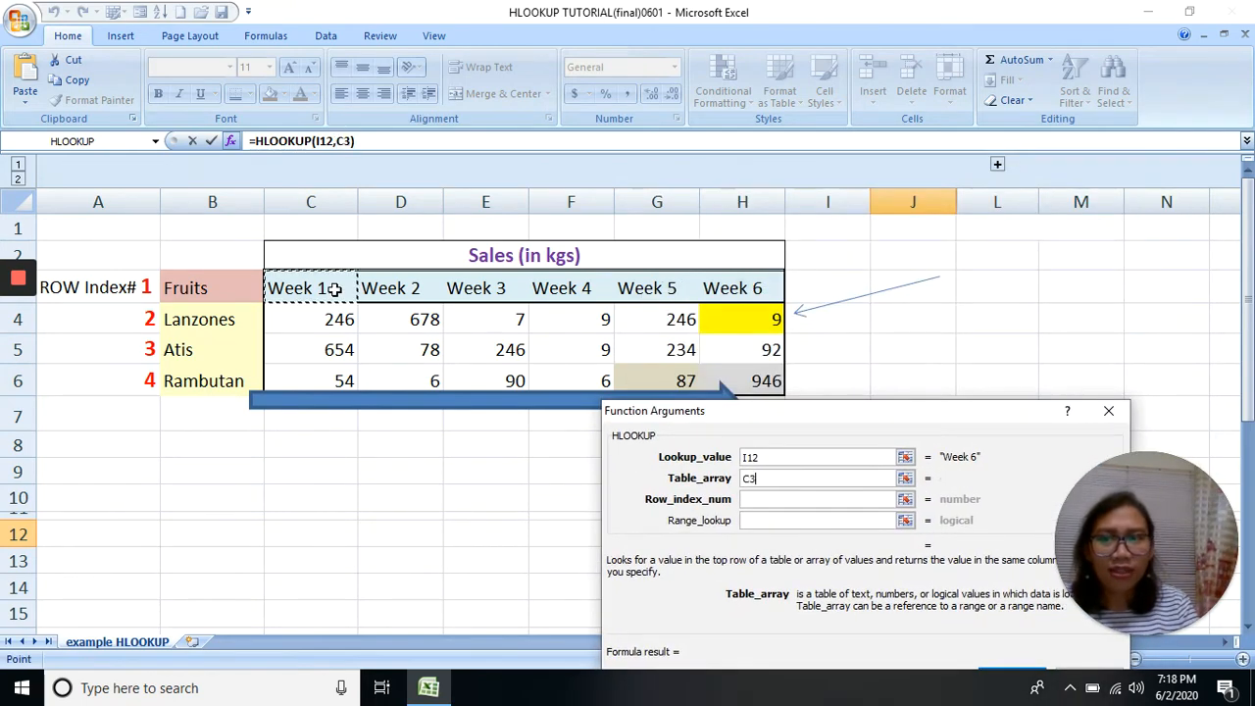
drag(336, 288, 729, 375)
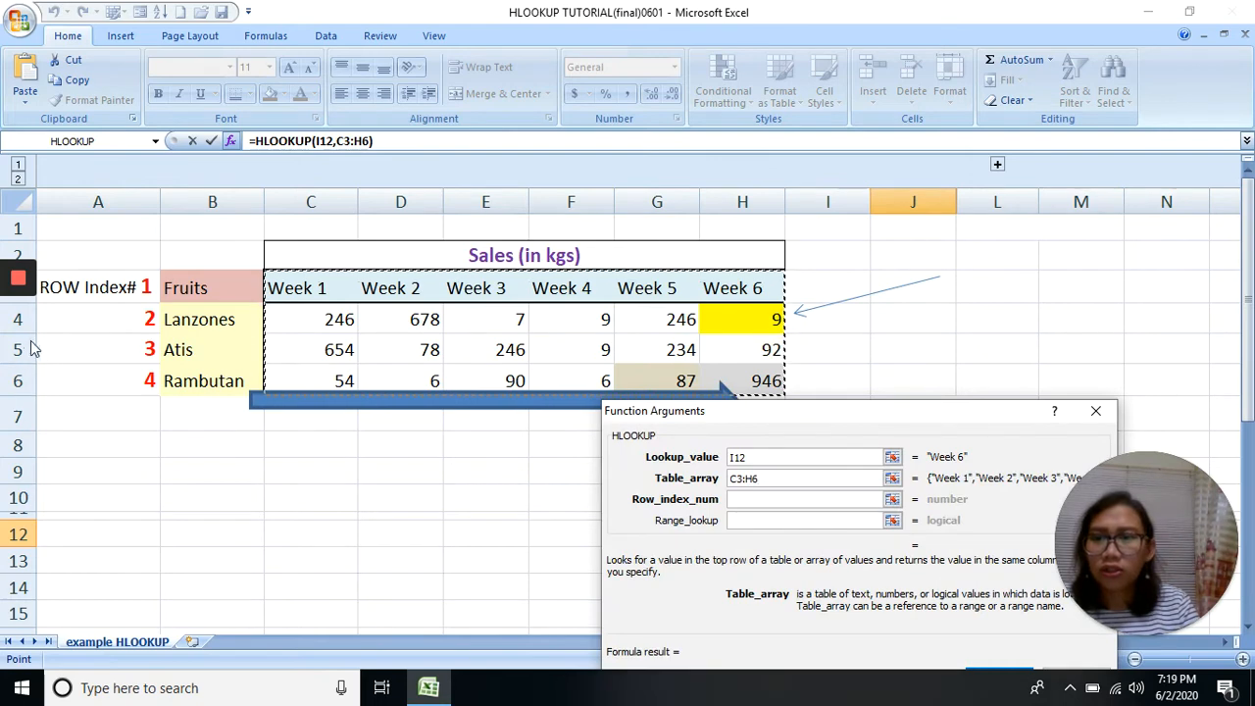
Step: Set the HLOOKUP Row_index_num to 2 for the Lanzones row, keeping the arguments dialog clear of the sales table
click(757, 500)
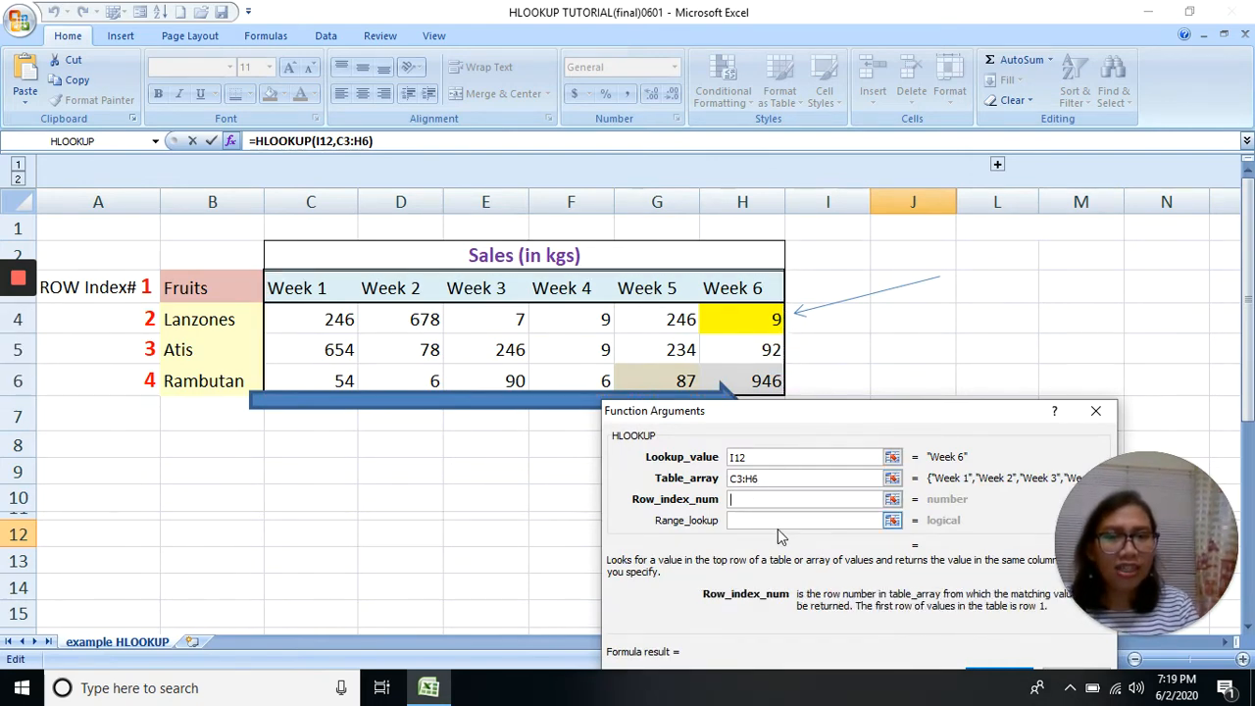
drag(837, 415, 905, 168)
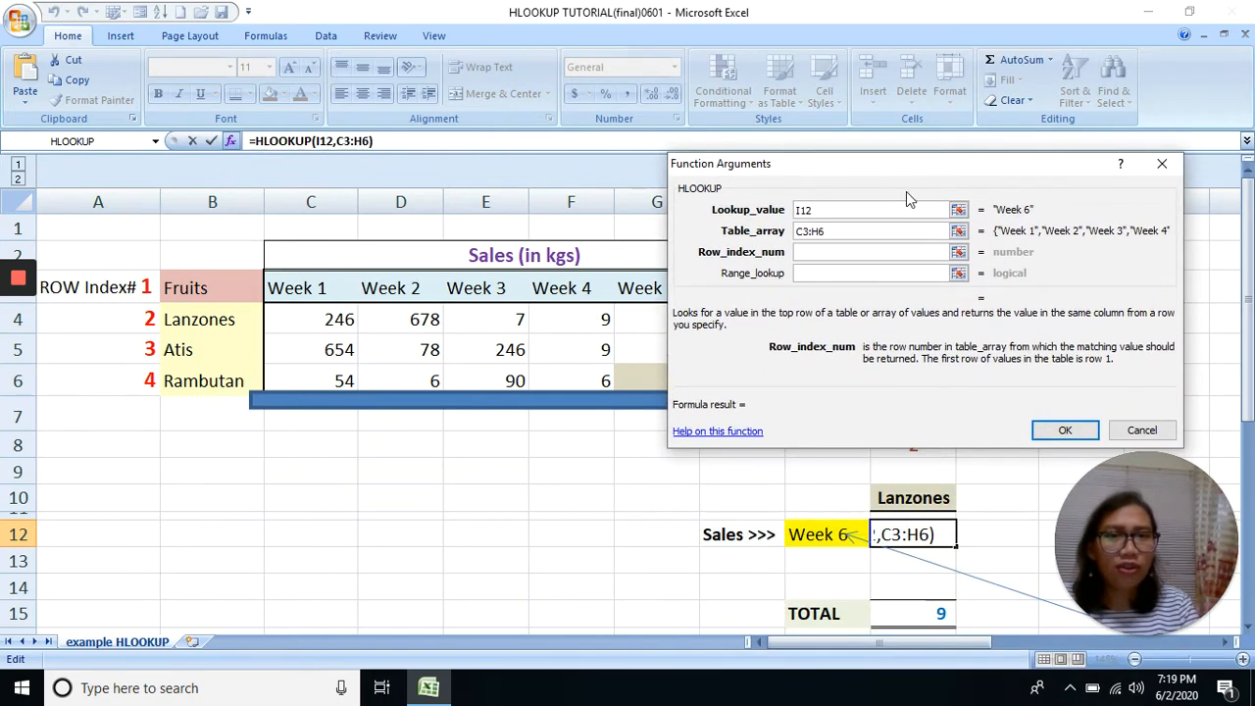
drag(890, 165, 820, 412)
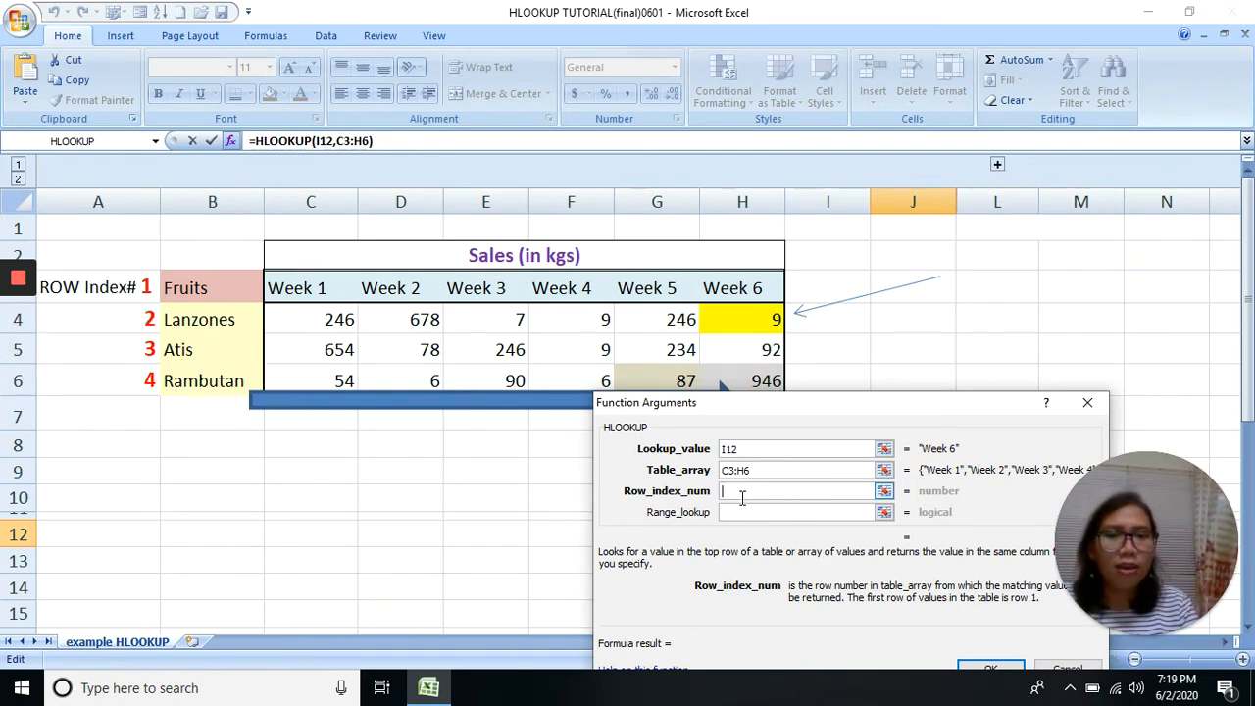
text(2)
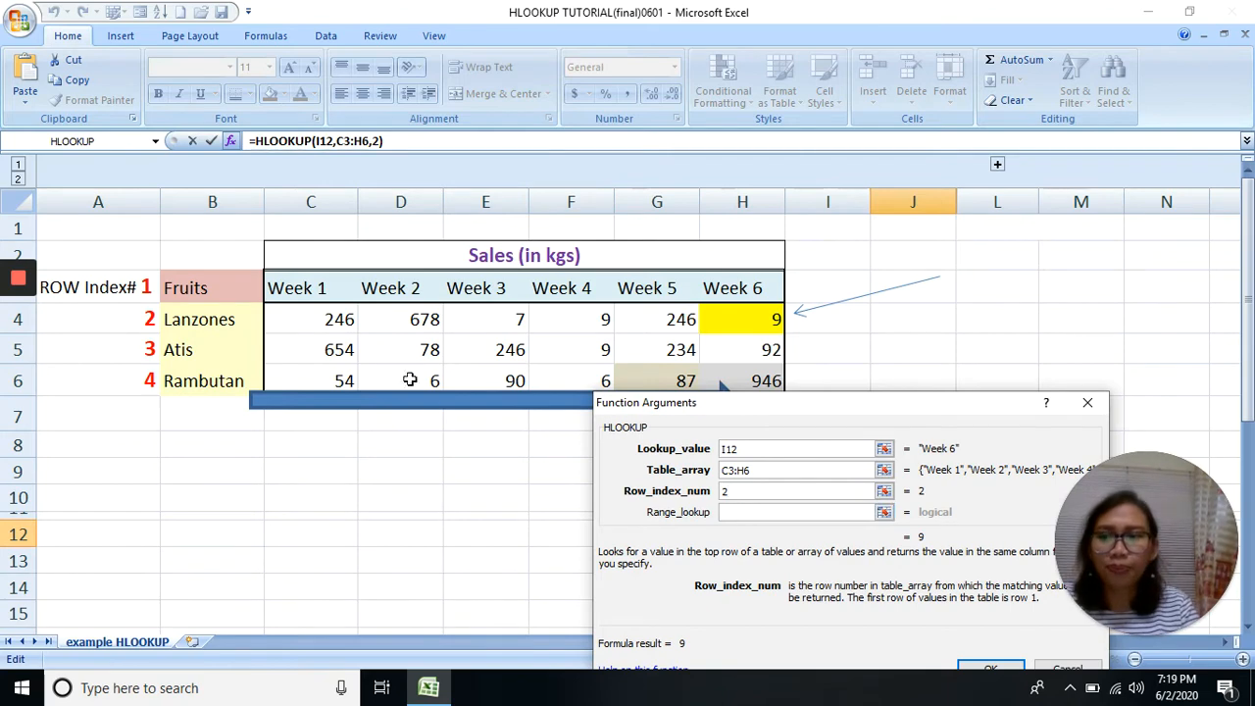
mouse_move(20, 319)
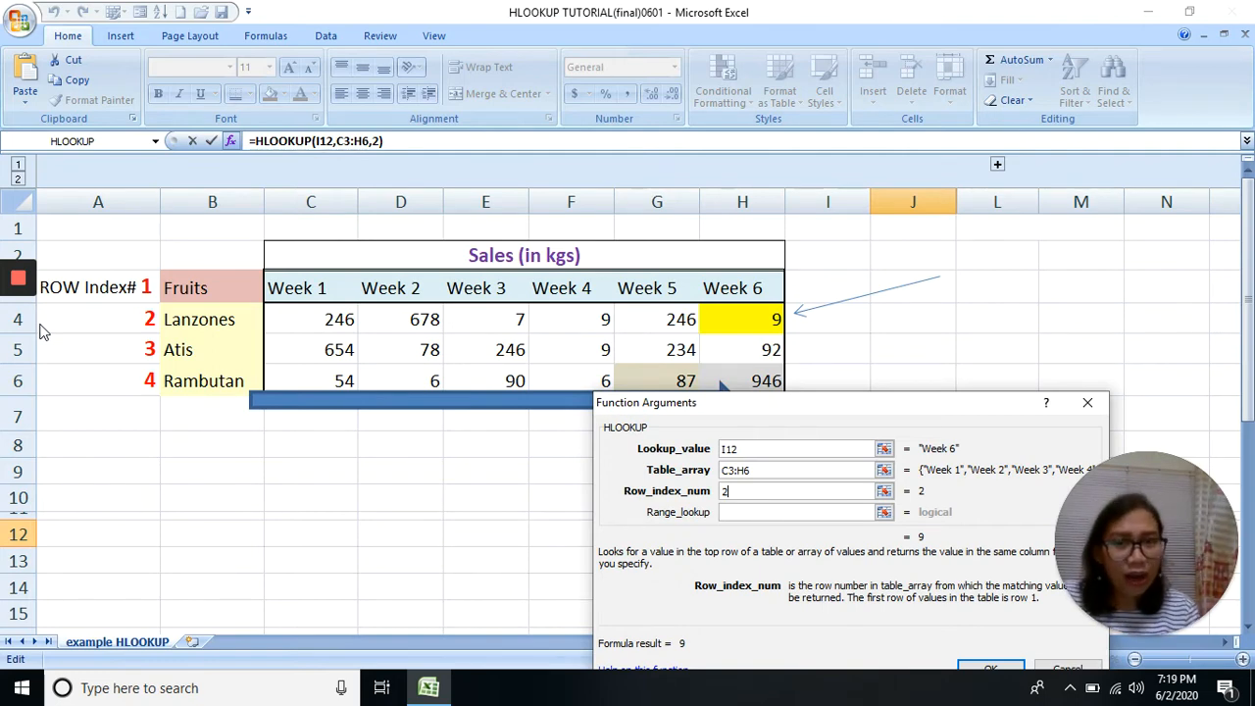
Step: Set the HLOOKUP Range_lookup to false for an exact match and confirm the function in J12
click(756, 512)
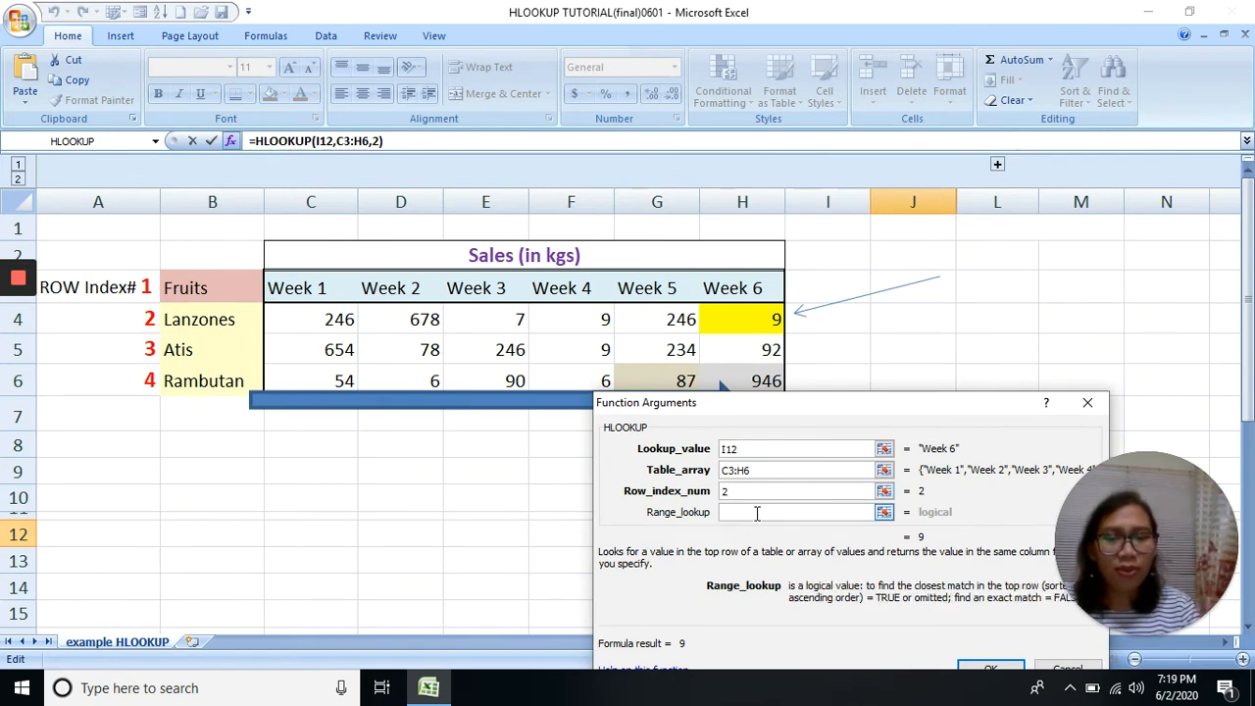
text(fal)
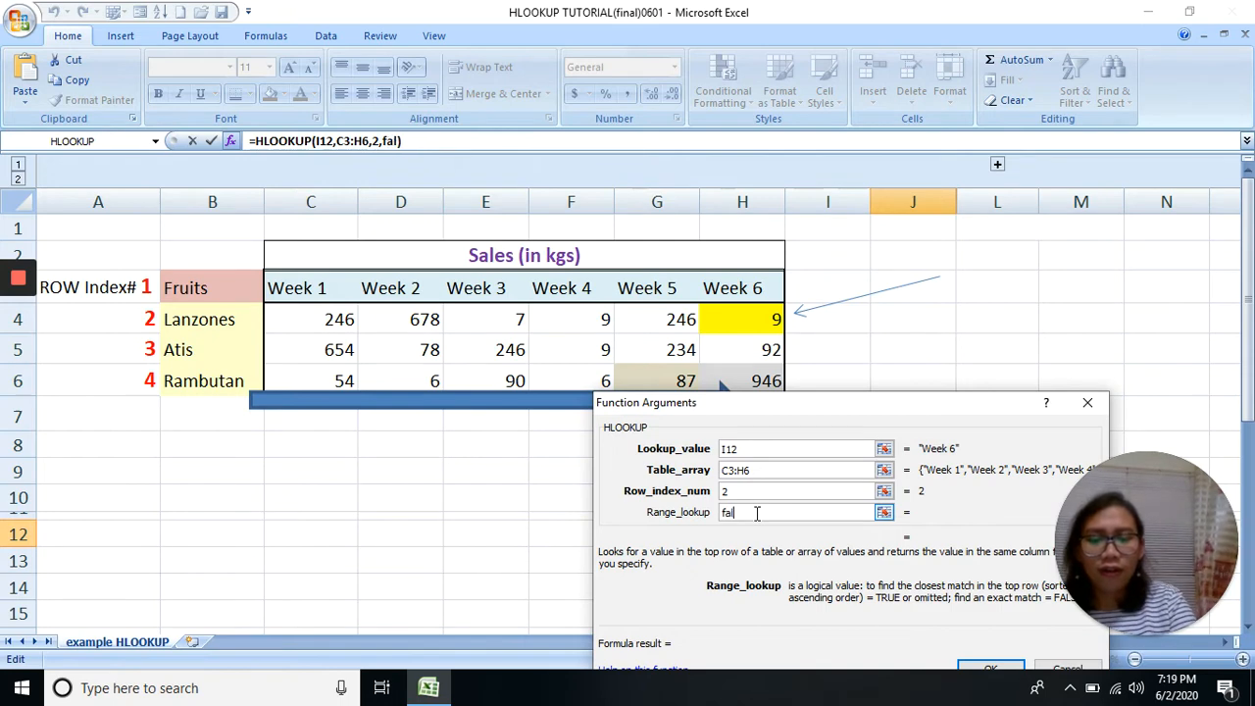
text(se)
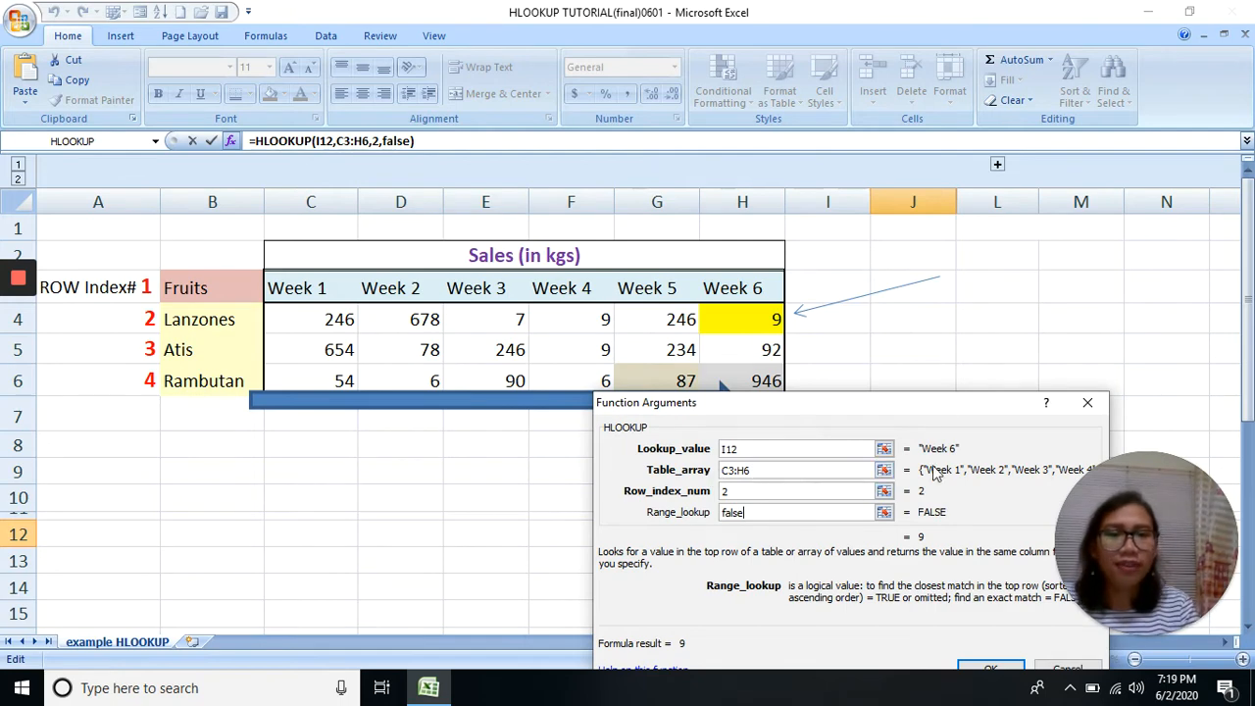
drag(929, 413, 930, 340)
click(991, 603)
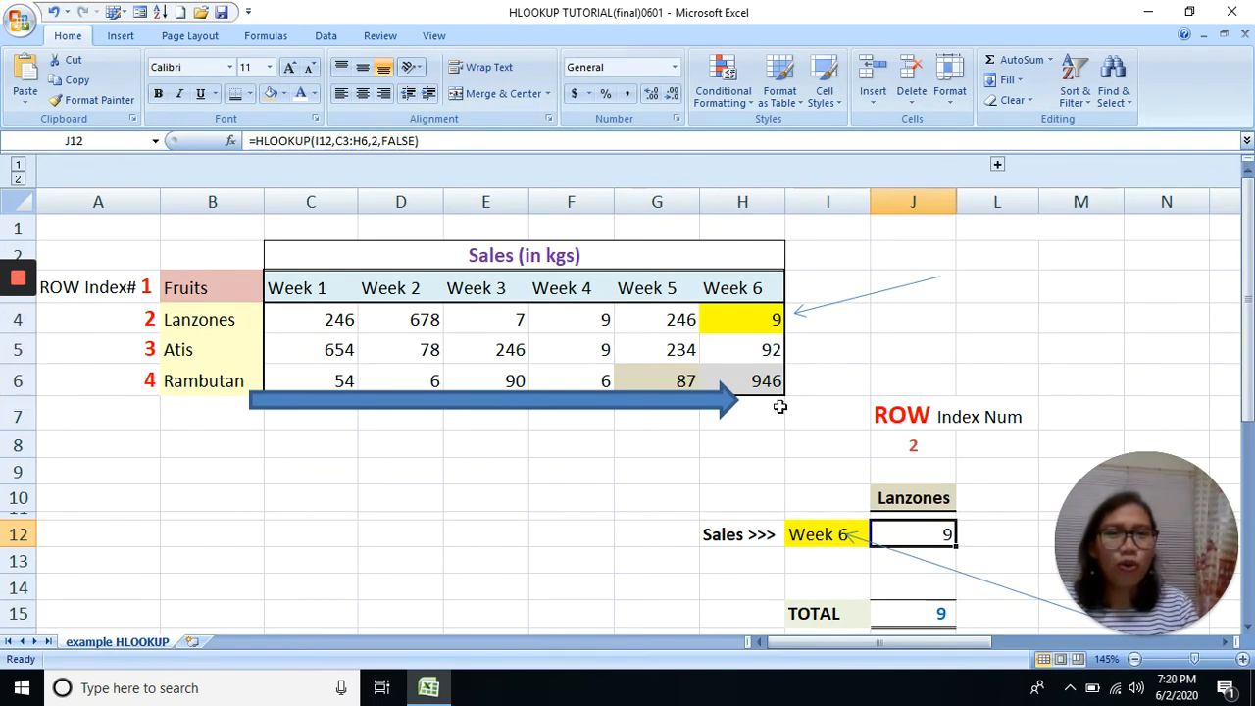
Step: Check the J12 result against the Week 6 column and the Lanzones row, which meet at H4
click(758, 292)
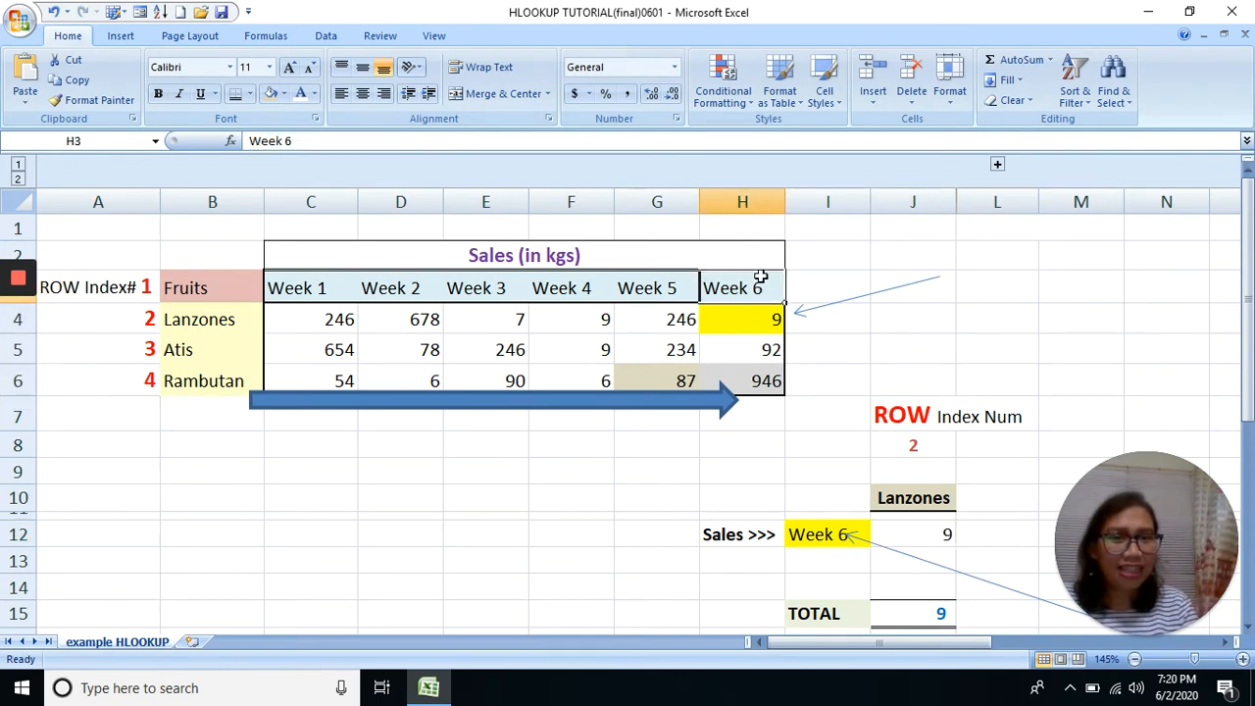
click(754, 311)
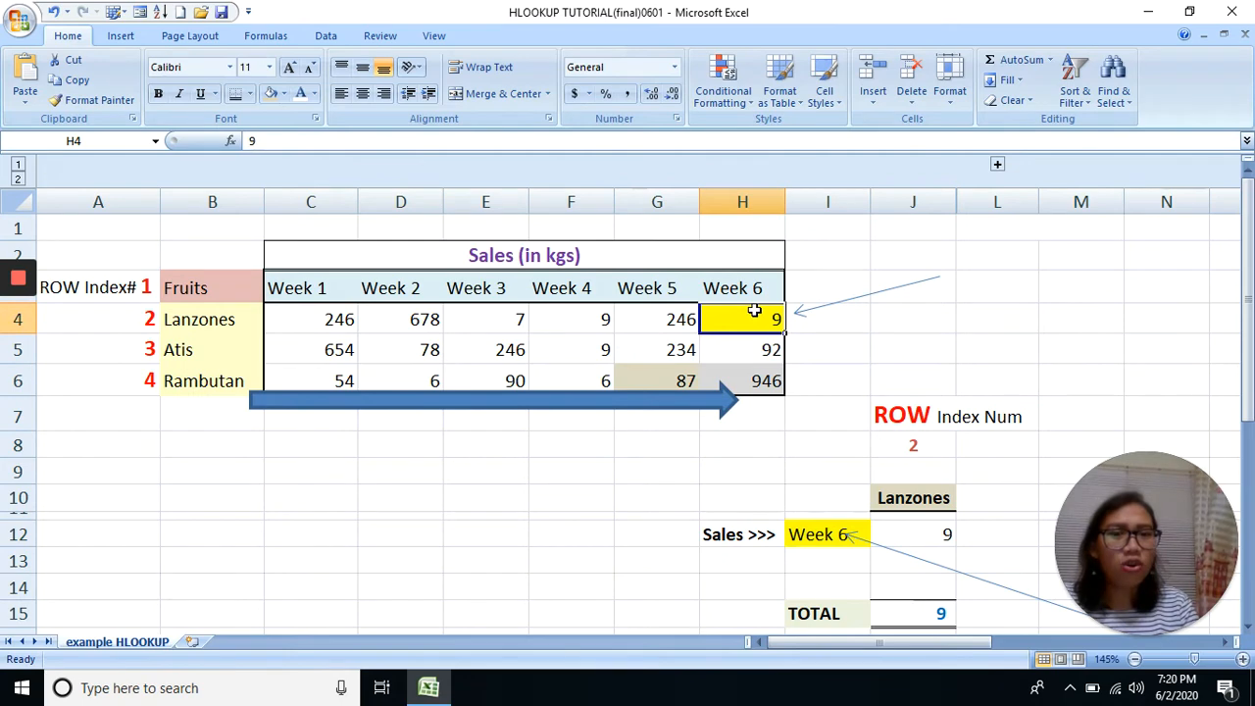
click(191, 320)
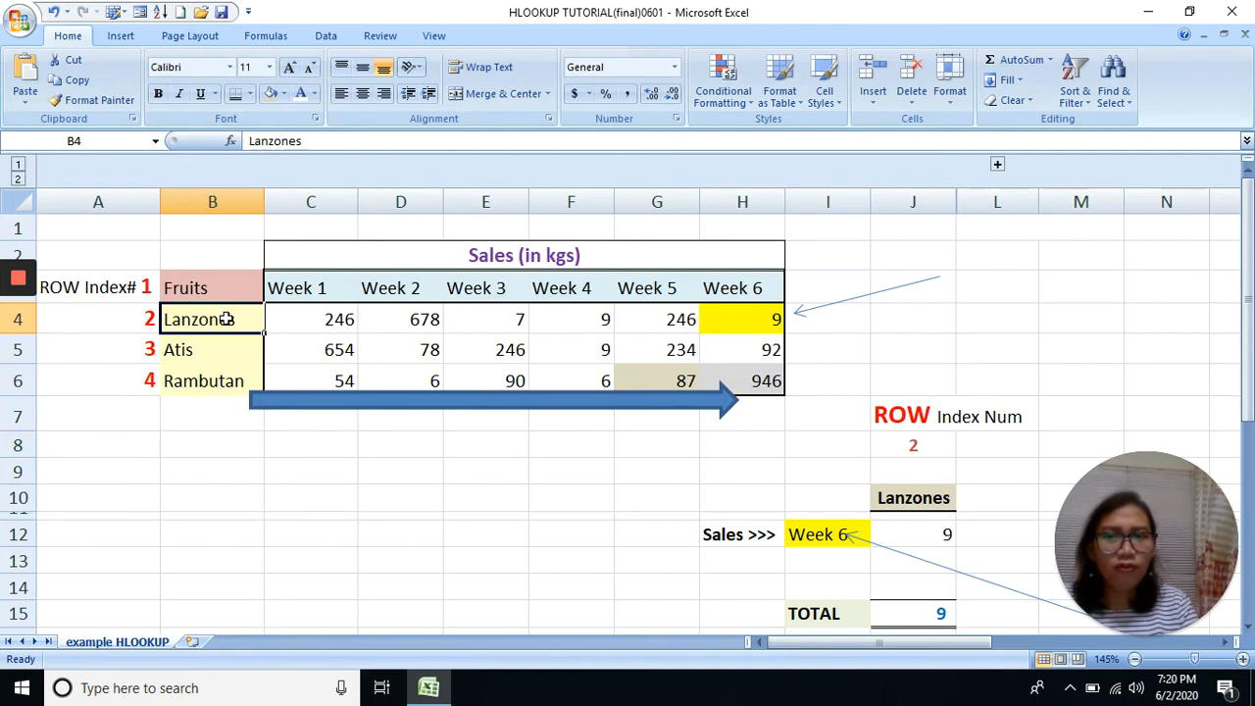
mouse_move(4, 312)
drag(191, 320, 644, 320)
click(755, 319)
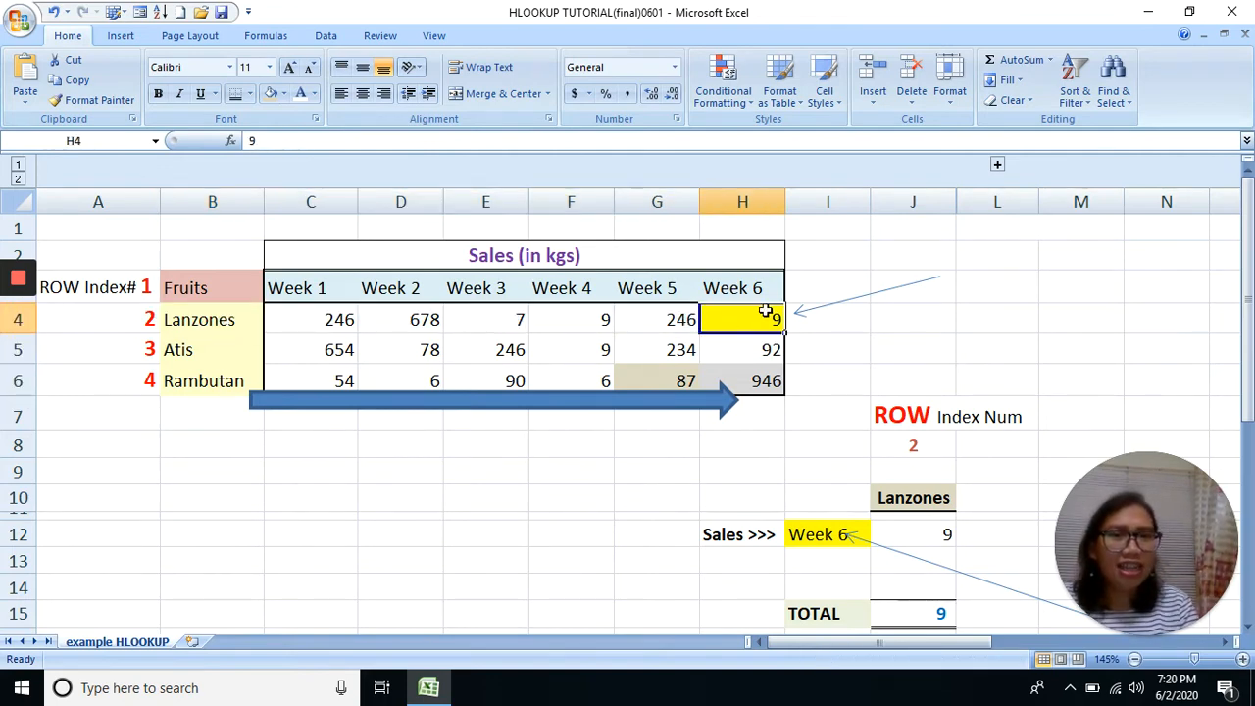
click(944, 535)
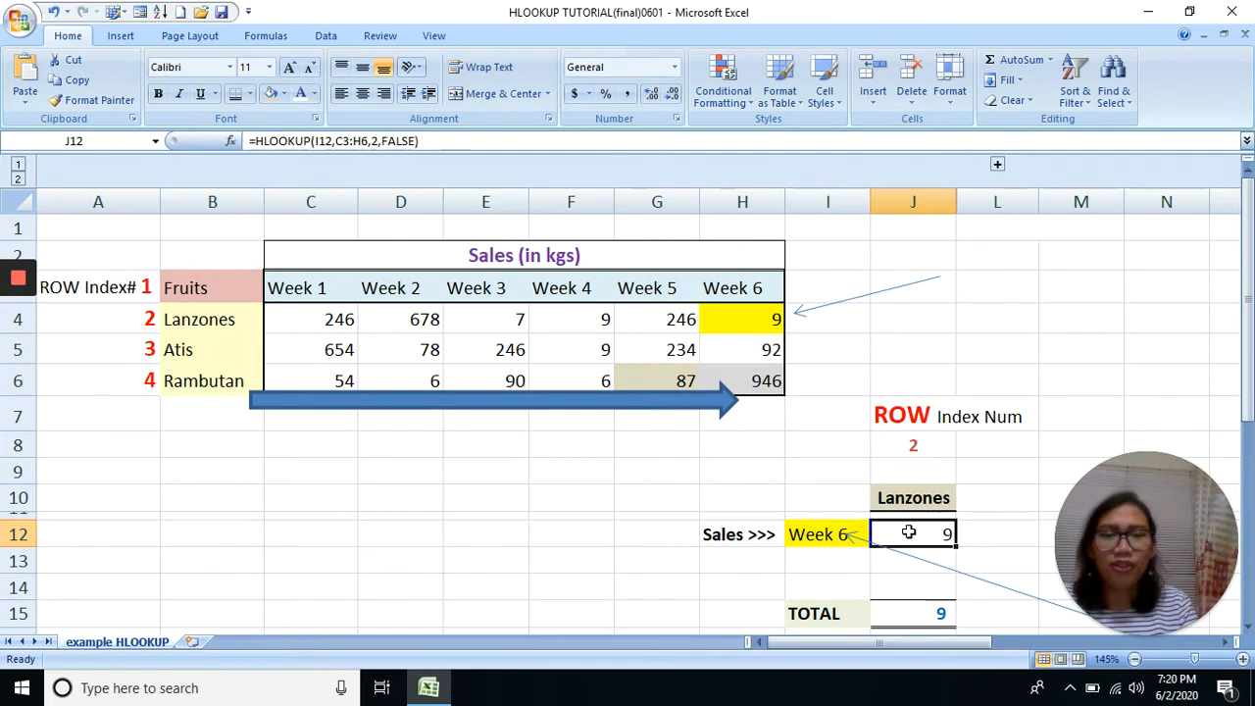
Step: Change the lookup week in I12 to Week 5
click(816, 534)
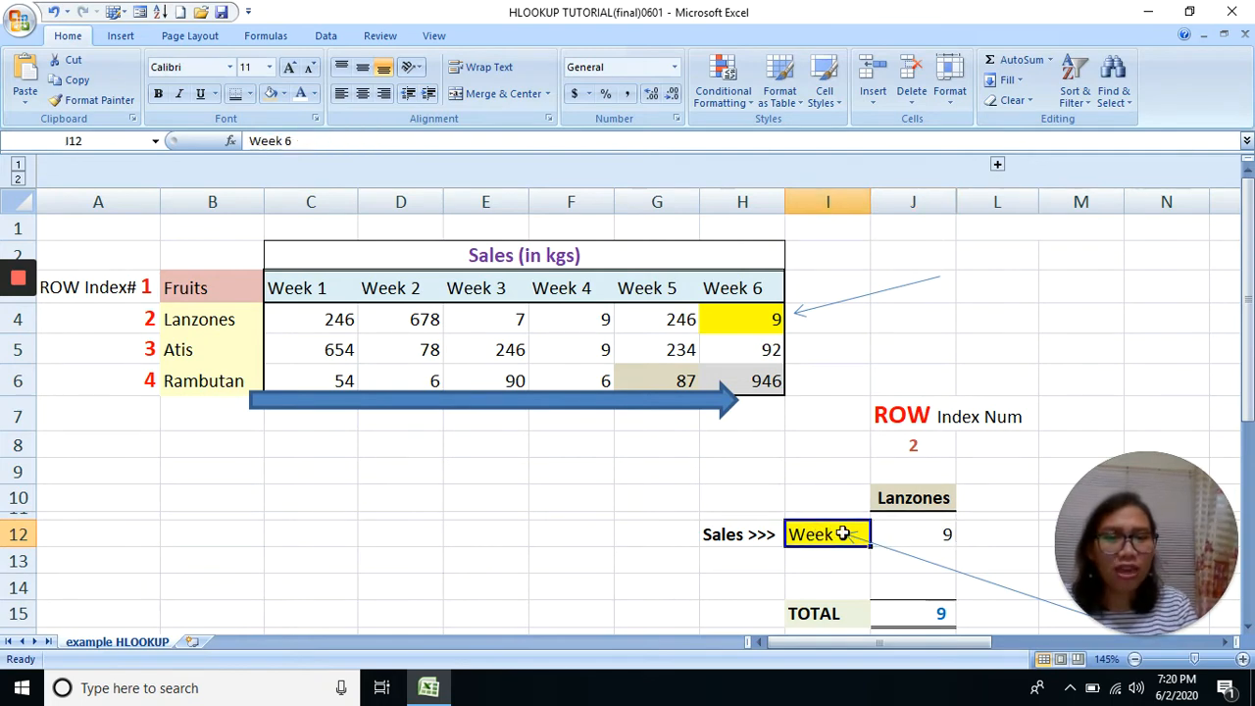
double_click(842, 535)
drag(838, 534, 845, 554)
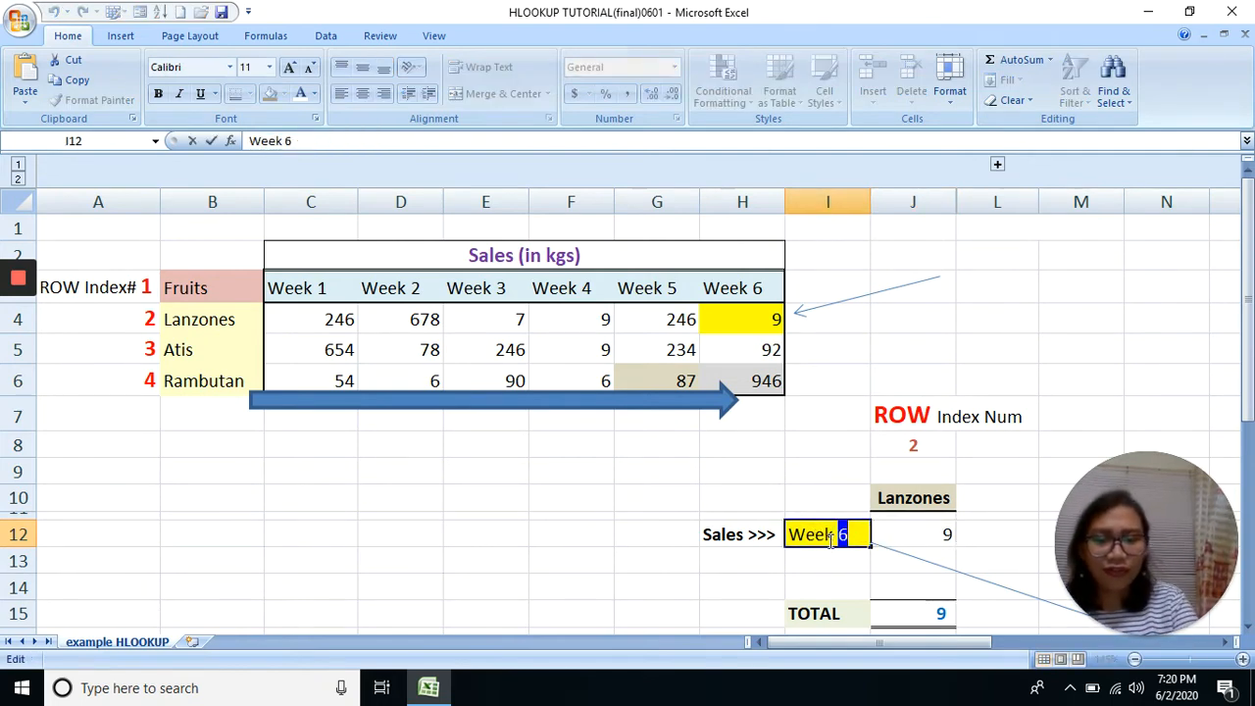
text(5)
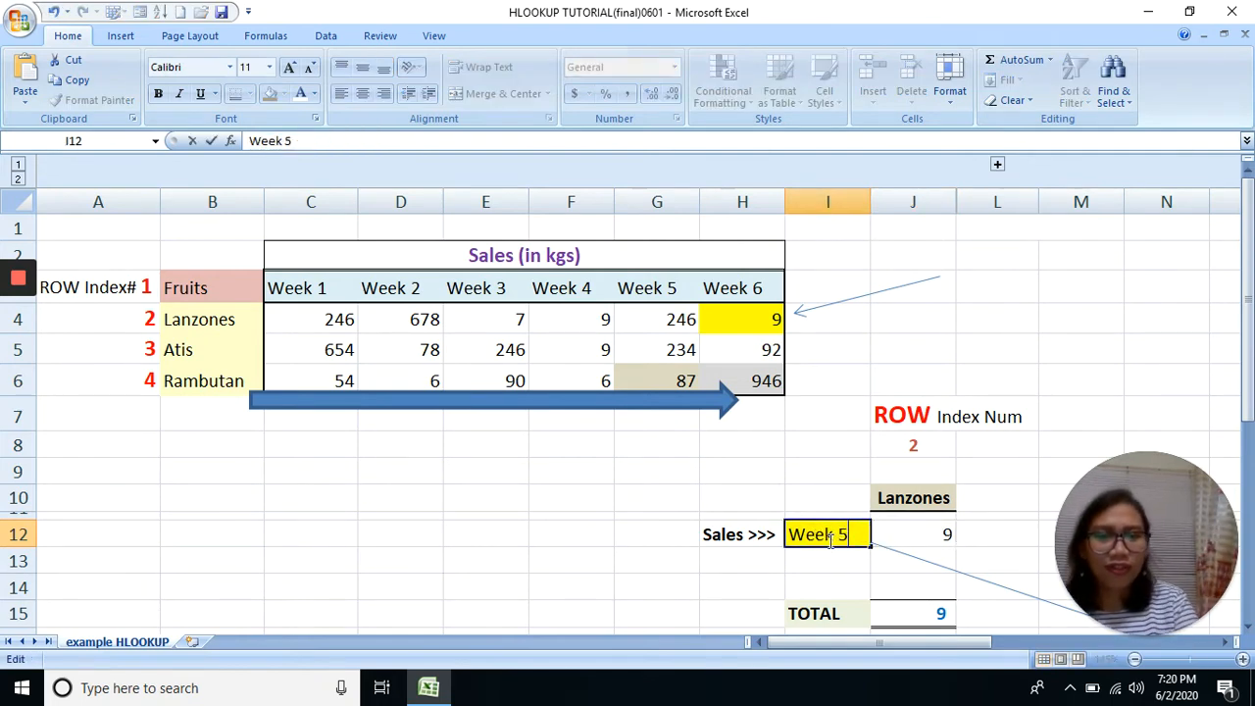
click(912, 498)
Step: Copy the fruit name Rambutan from B6 and replace the heading in J10 with it
double_click(225, 381)
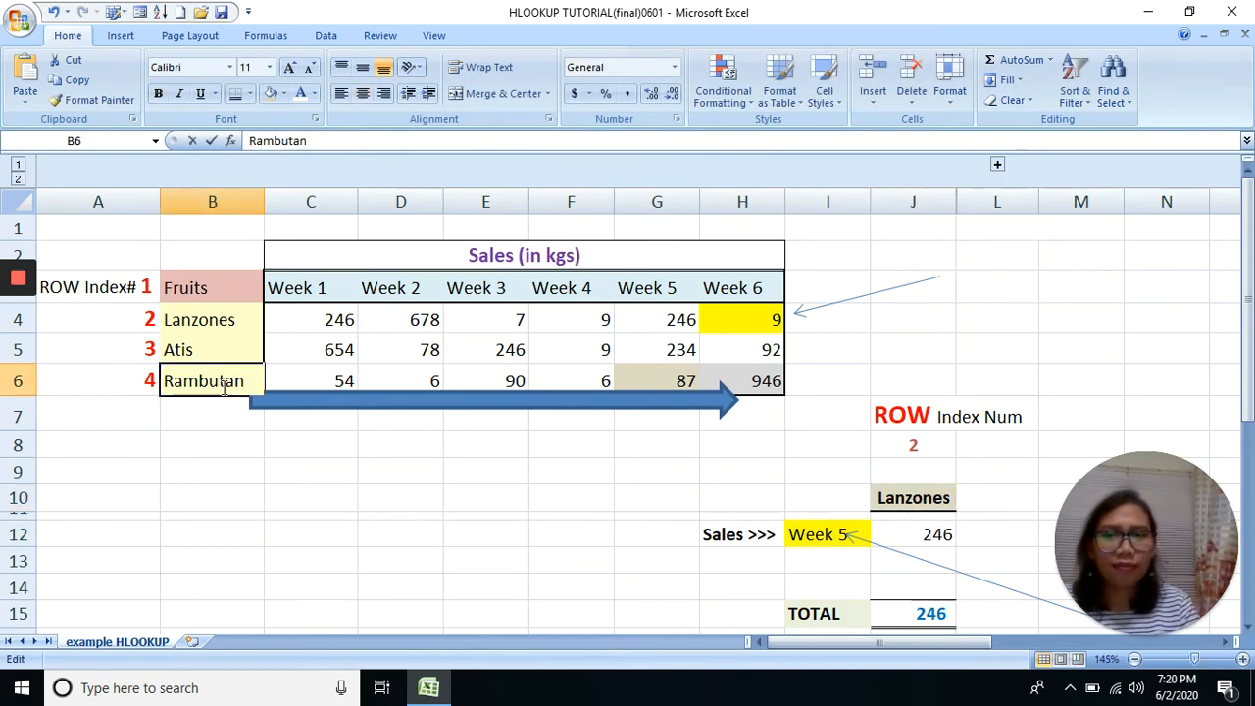
double_click(224, 381)
key(ctrl+c)
click(911, 498)
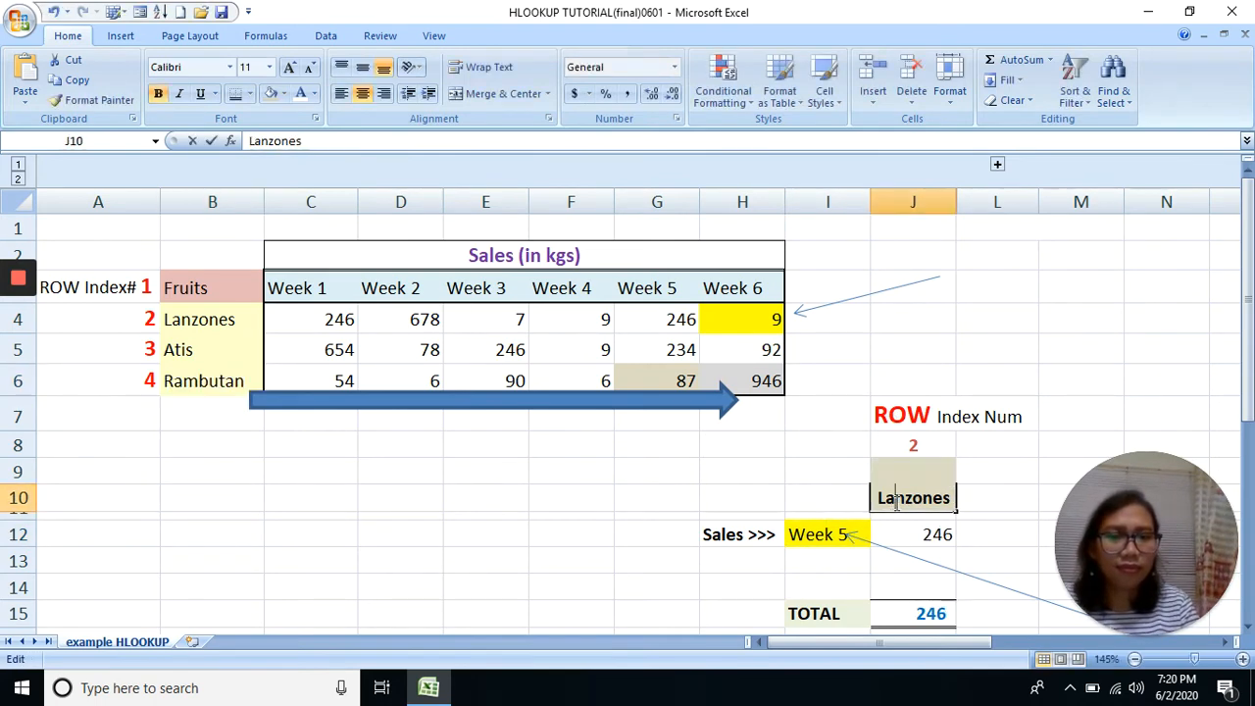
double_click(911, 498)
drag(883, 498, 976, 518)
key(ctrl+v)
Step: Set the row index number in J8 to 4 to match the Rambutan row
click(929, 449)
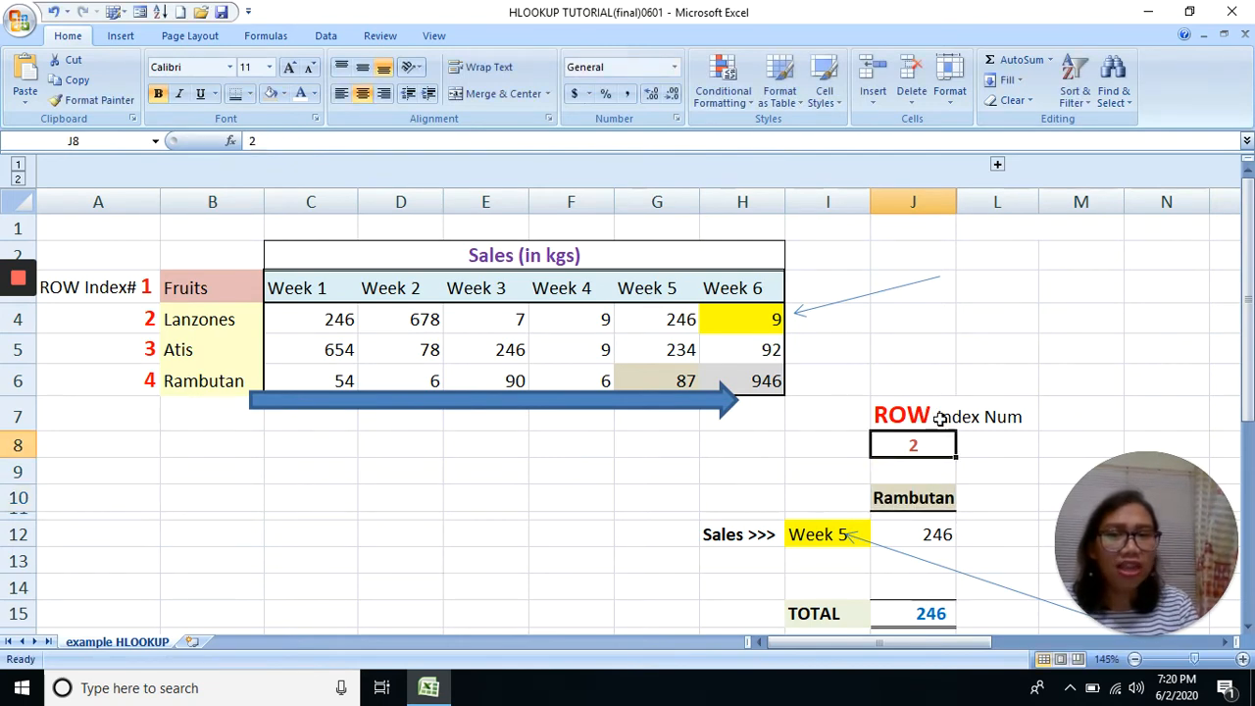
click(128, 381)
click(918, 447)
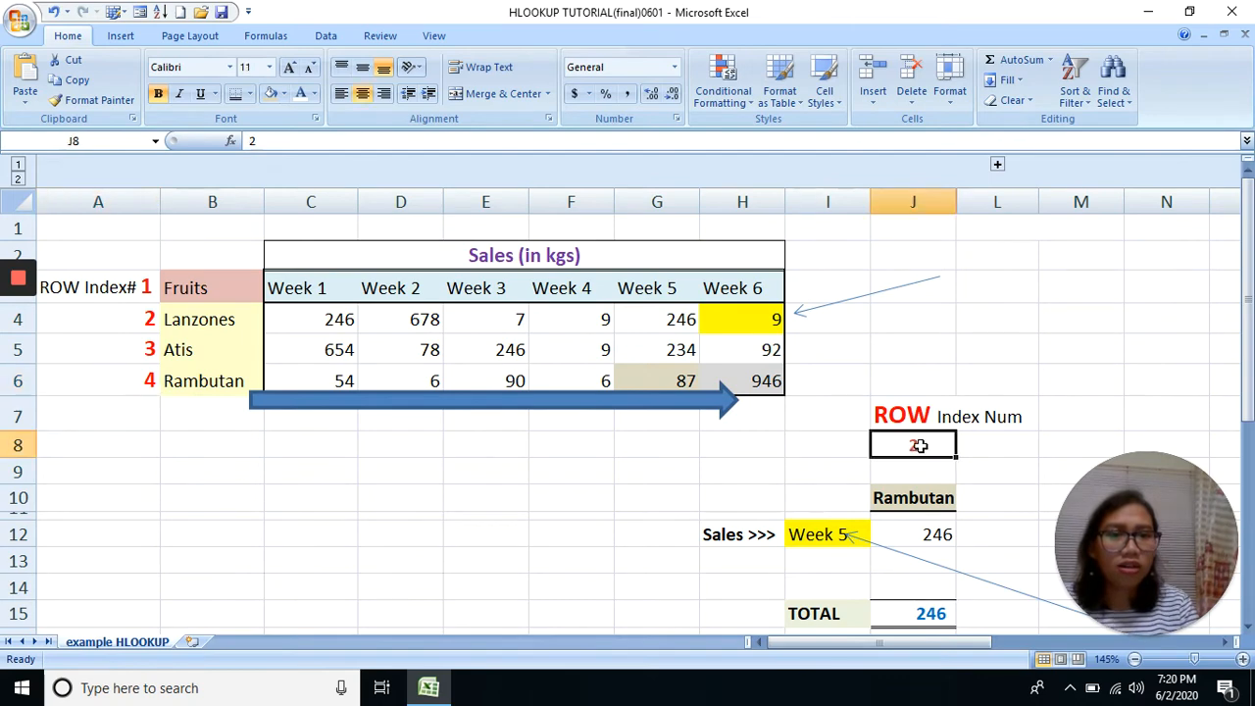
text(4)
Step: Clear the old HLOOKUP formula from J12
click(922, 534)
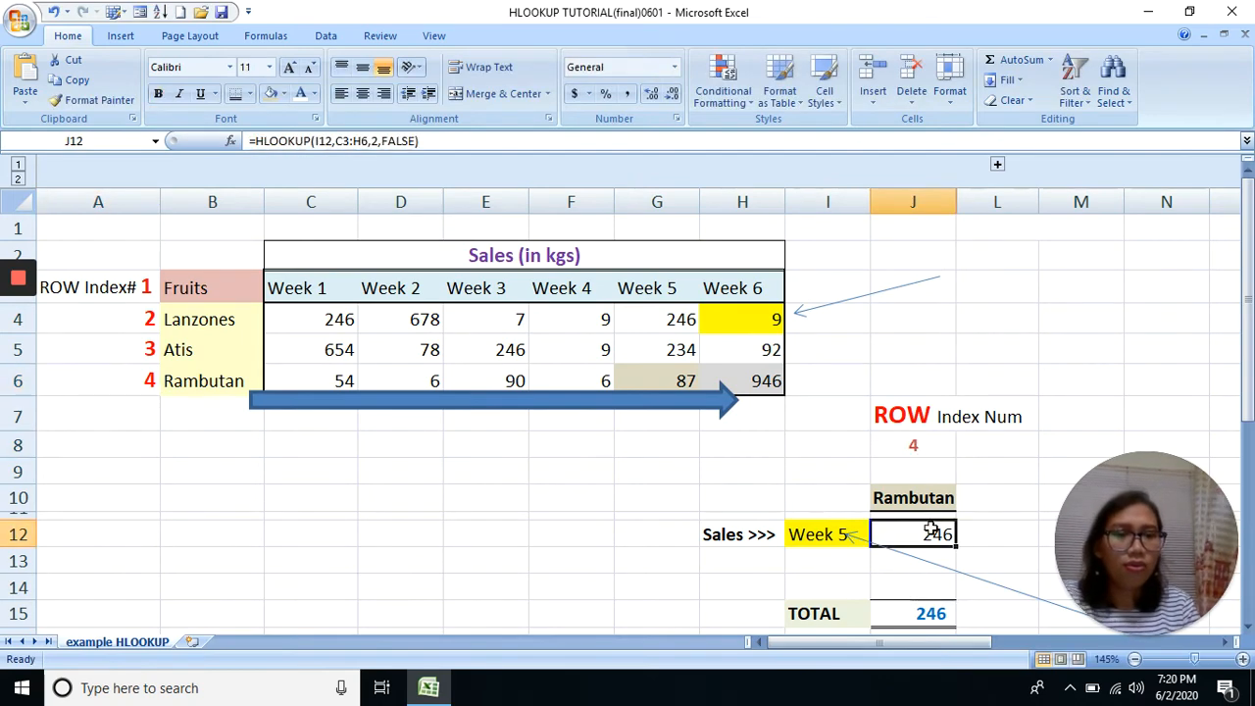
key(BackSpace)
click(926, 550)
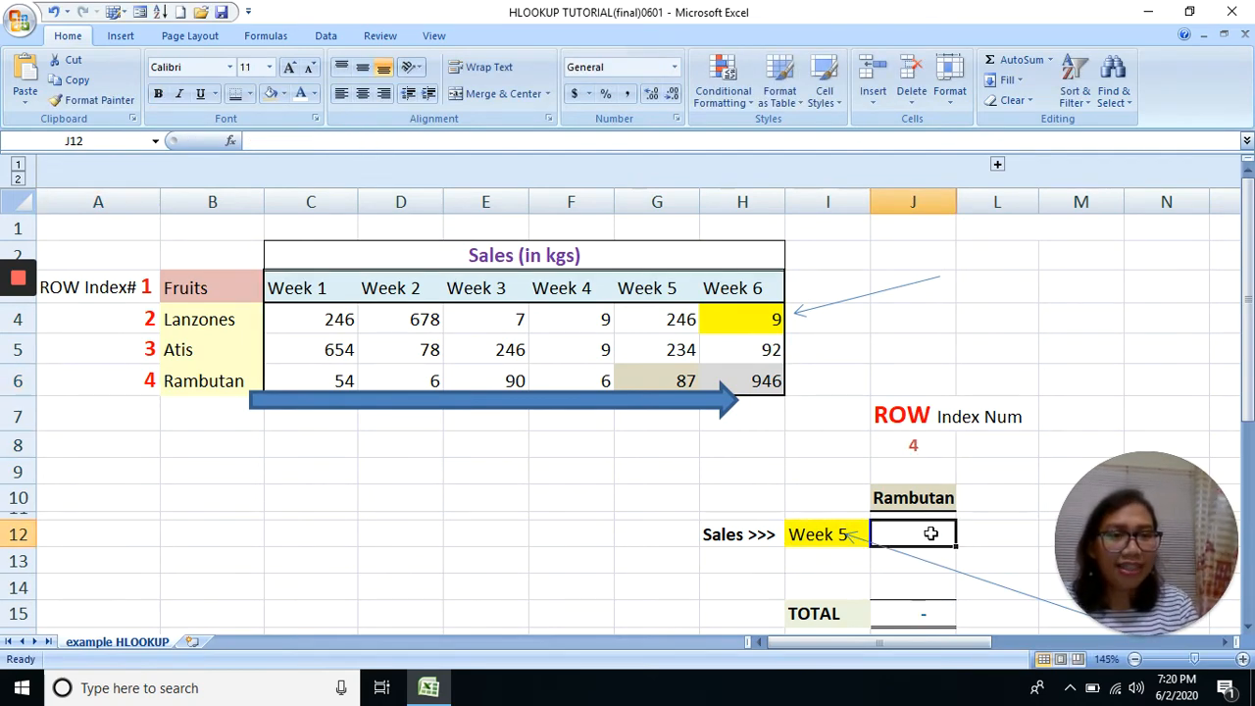
Step: Trace the Week 5 column and the Rambutan row to the sales cell where they meet, G6
mouse_move(20, 324)
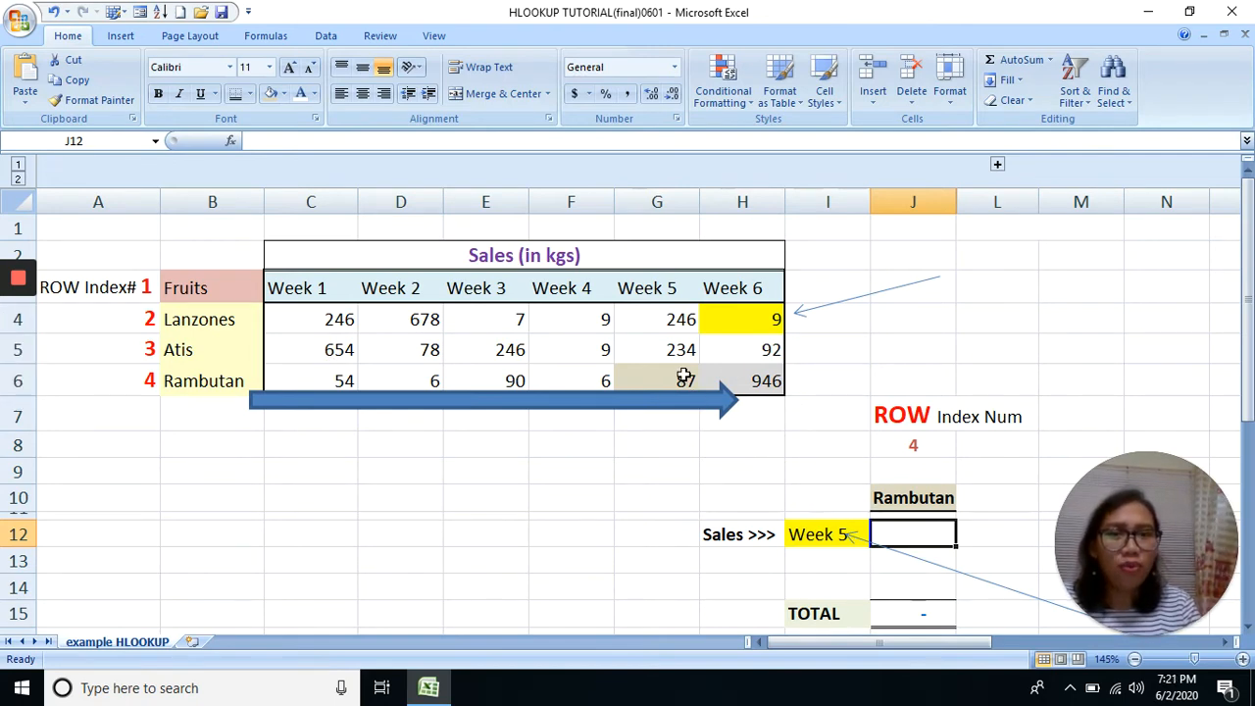
drag(656, 294, 673, 355)
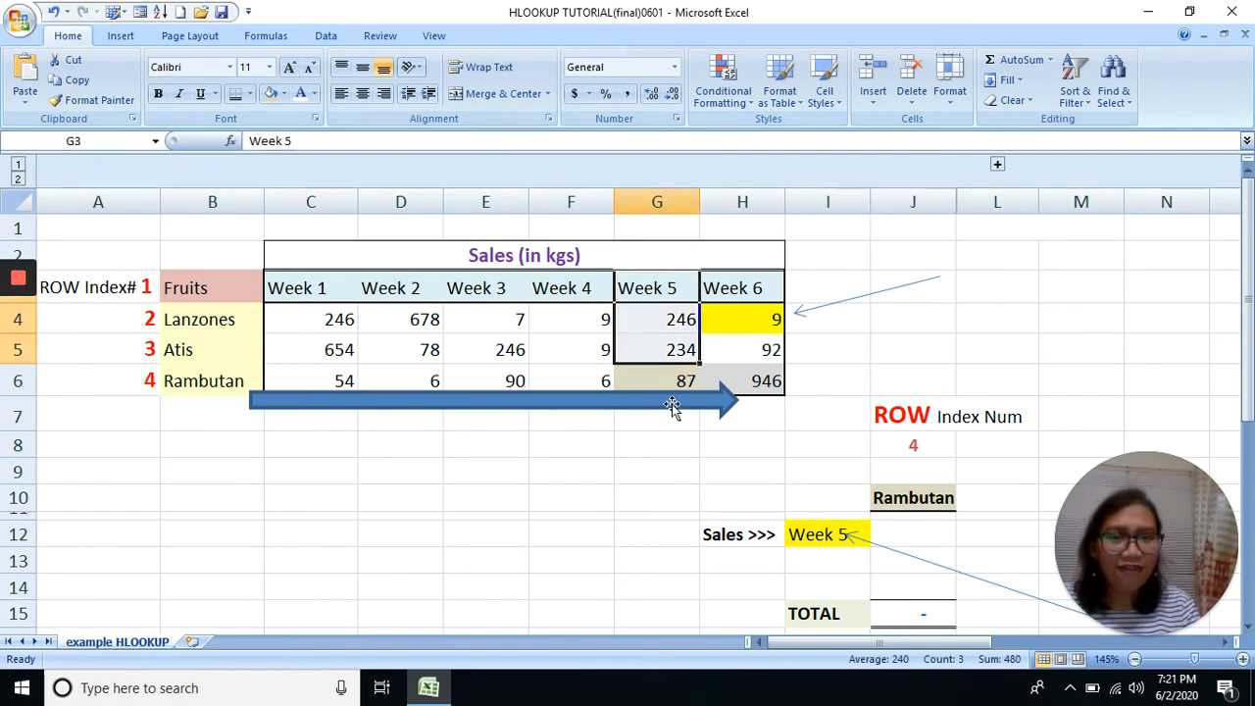
click(672, 392)
click(677, 383)
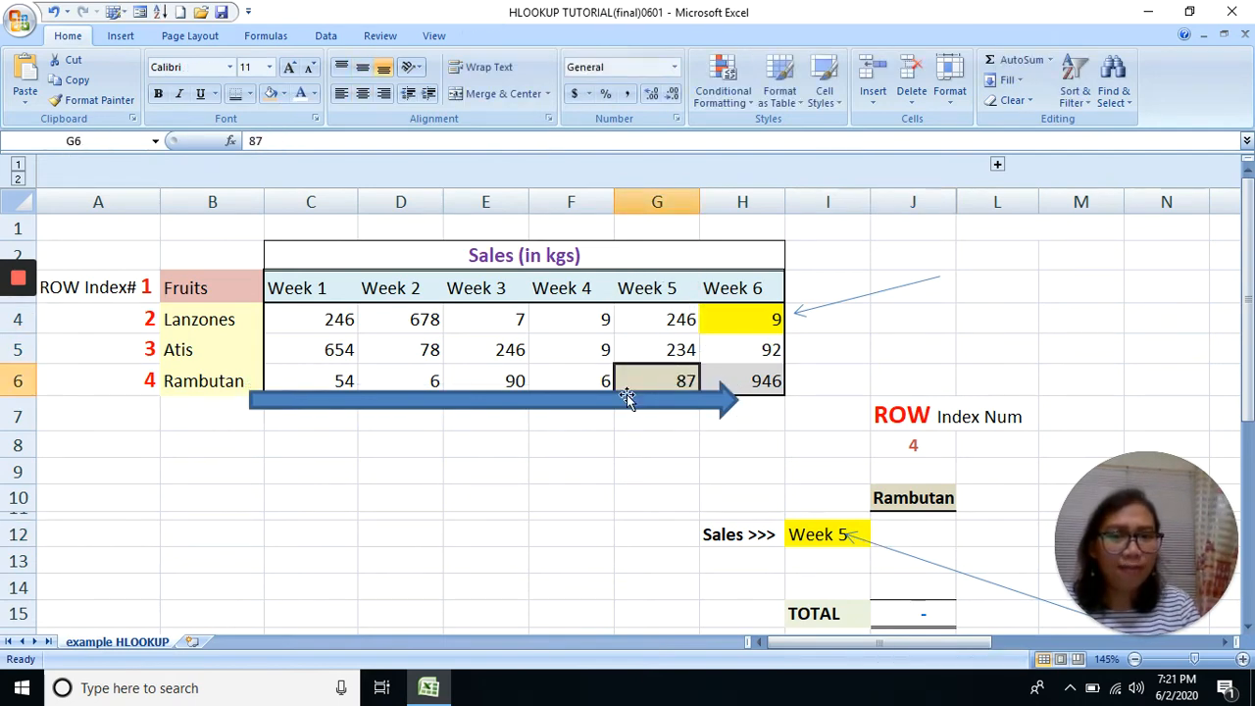
click(215, 383)
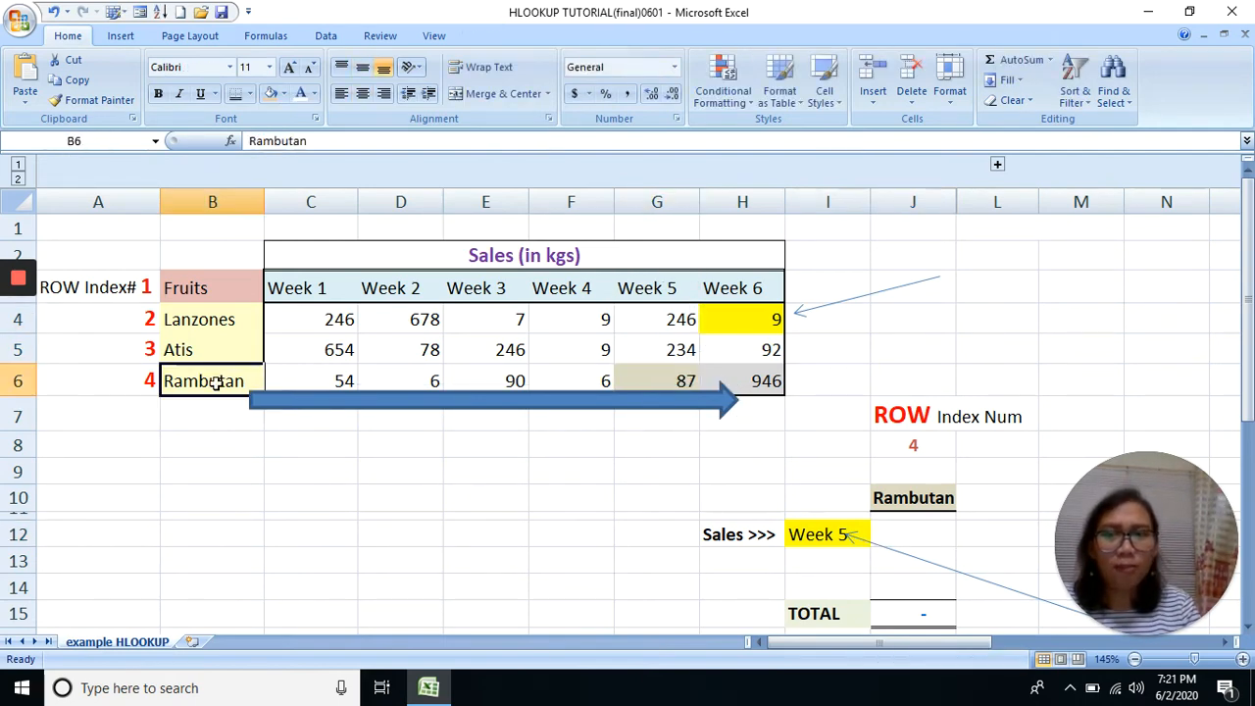
click(330, 380)
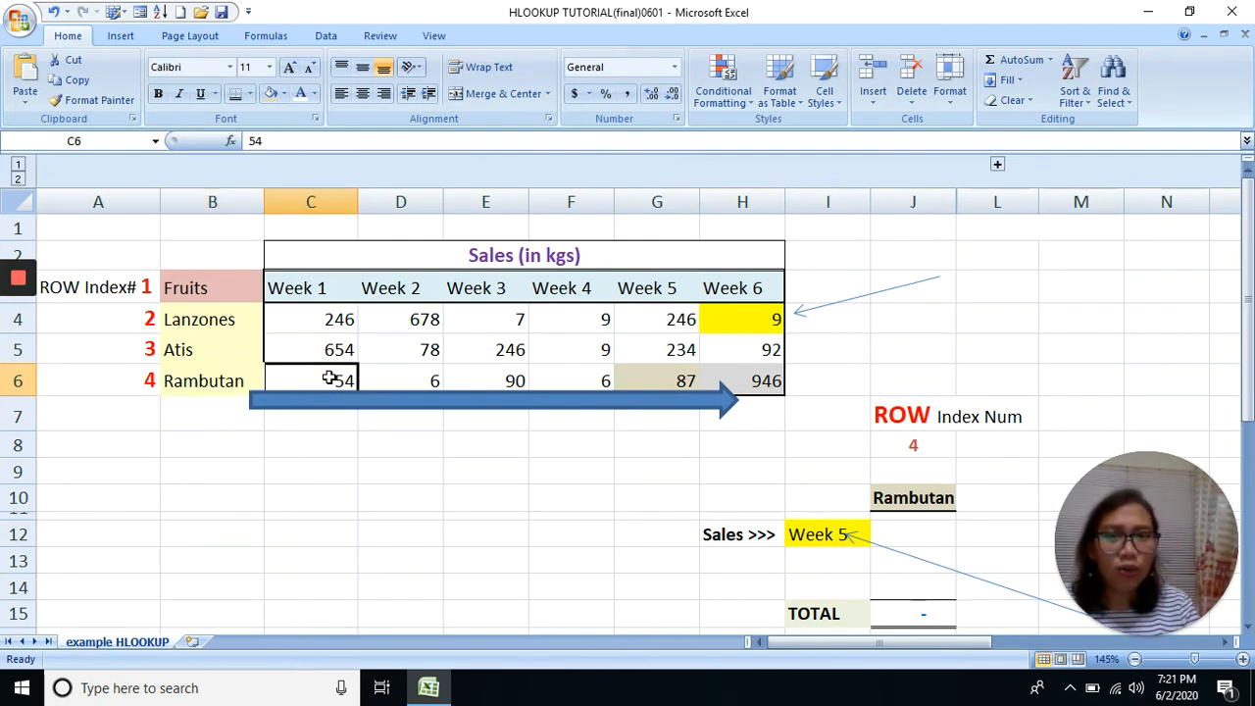
drag(329, 380, 658, 389)
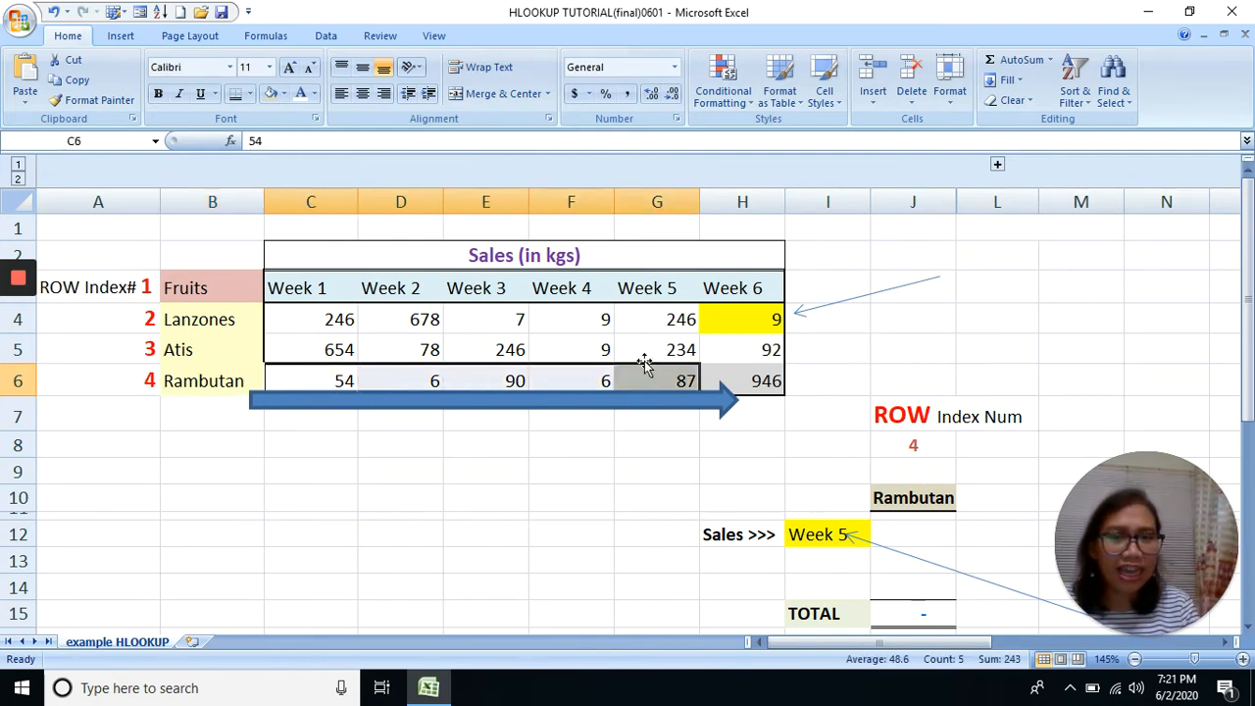
click(680, 392)
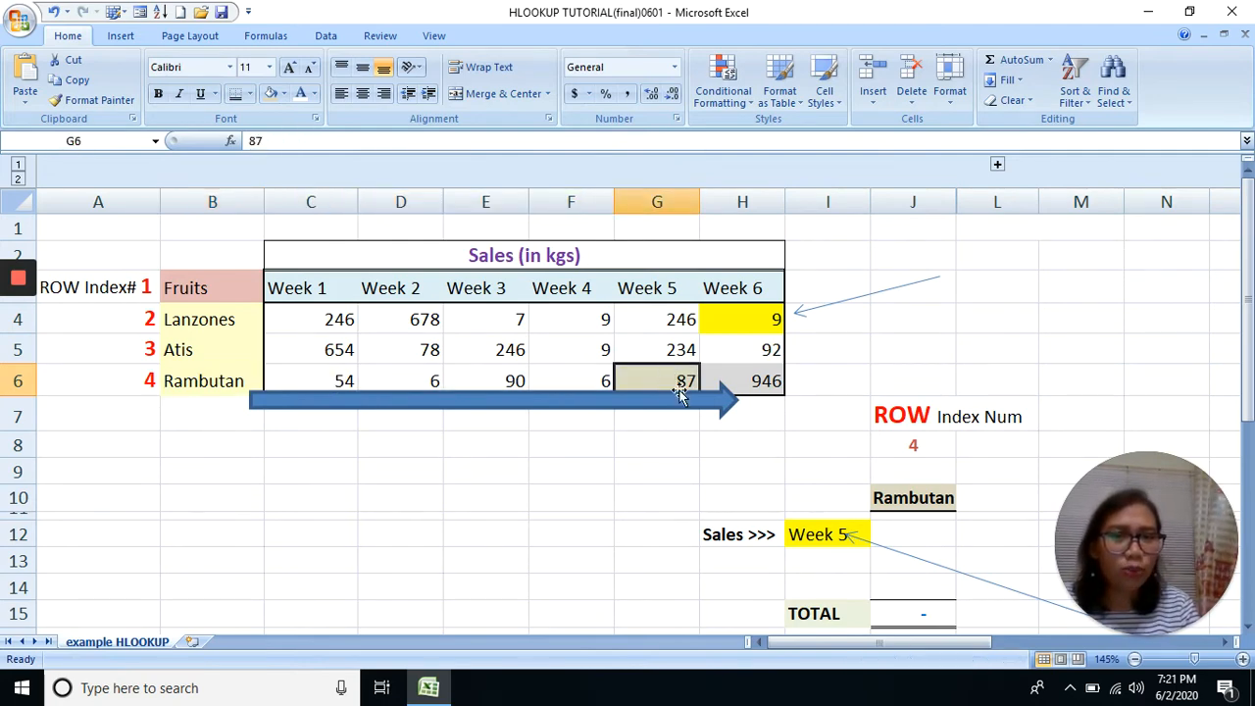
Step: Enter the formula =HLOOKUP(I12,C3:H6,4,FALSE) in J12 to look up the Rambutan sales for the selected week
click(934, 539)
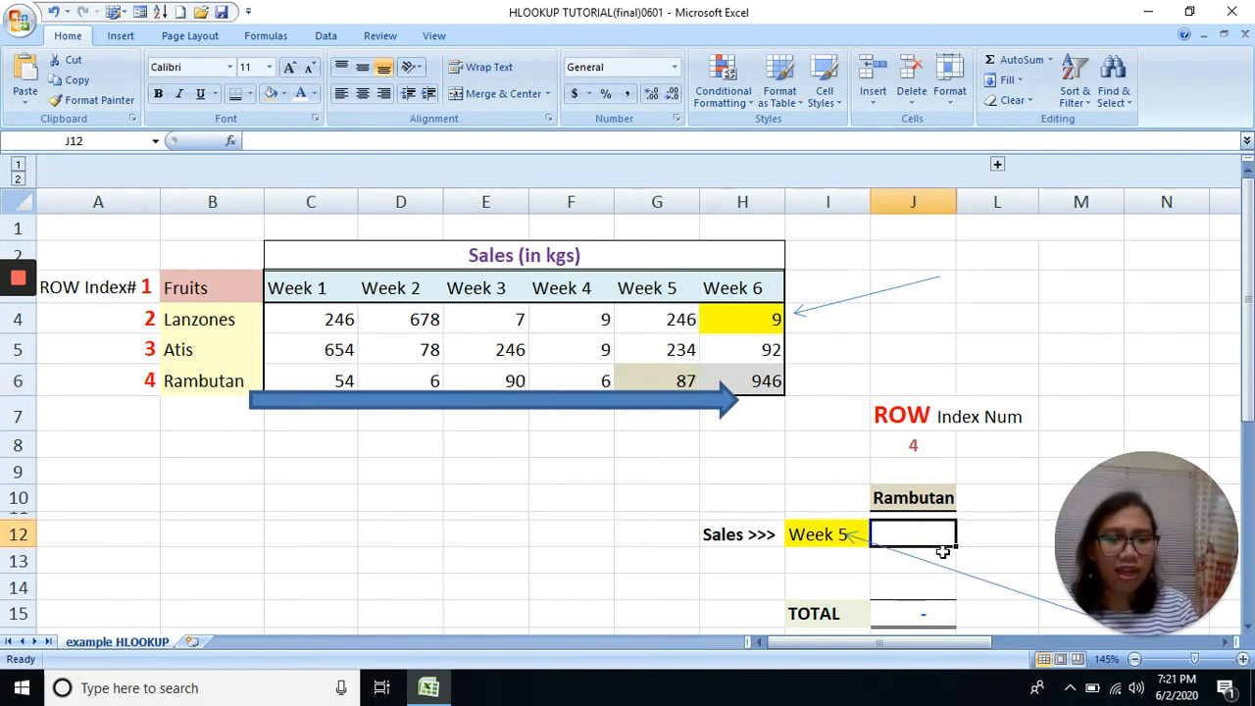
text(=hloo)
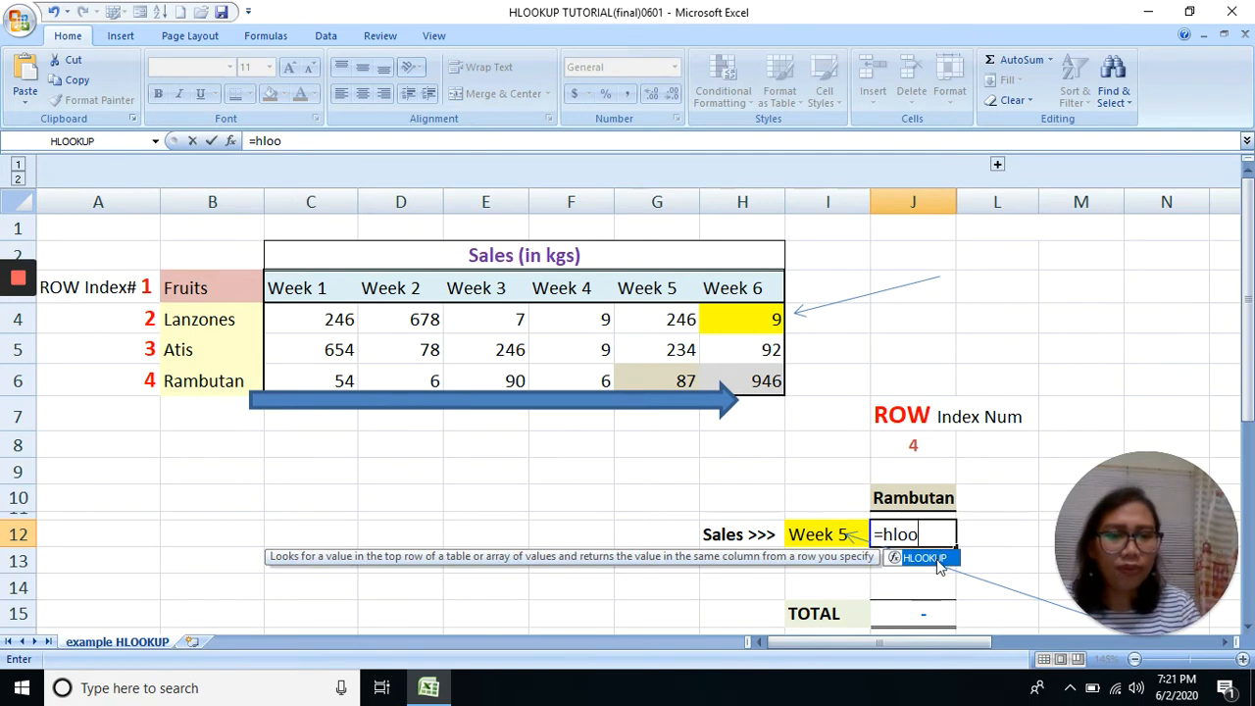
double_click(937, 559)
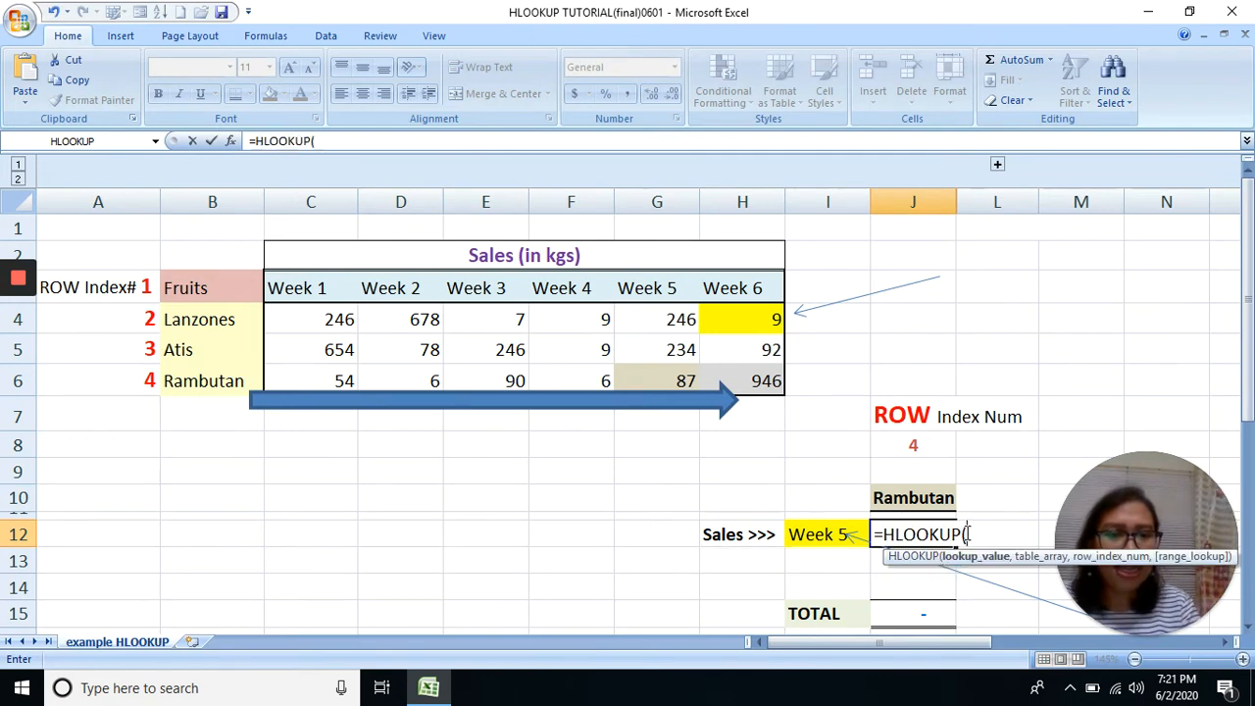
click(829, 535)
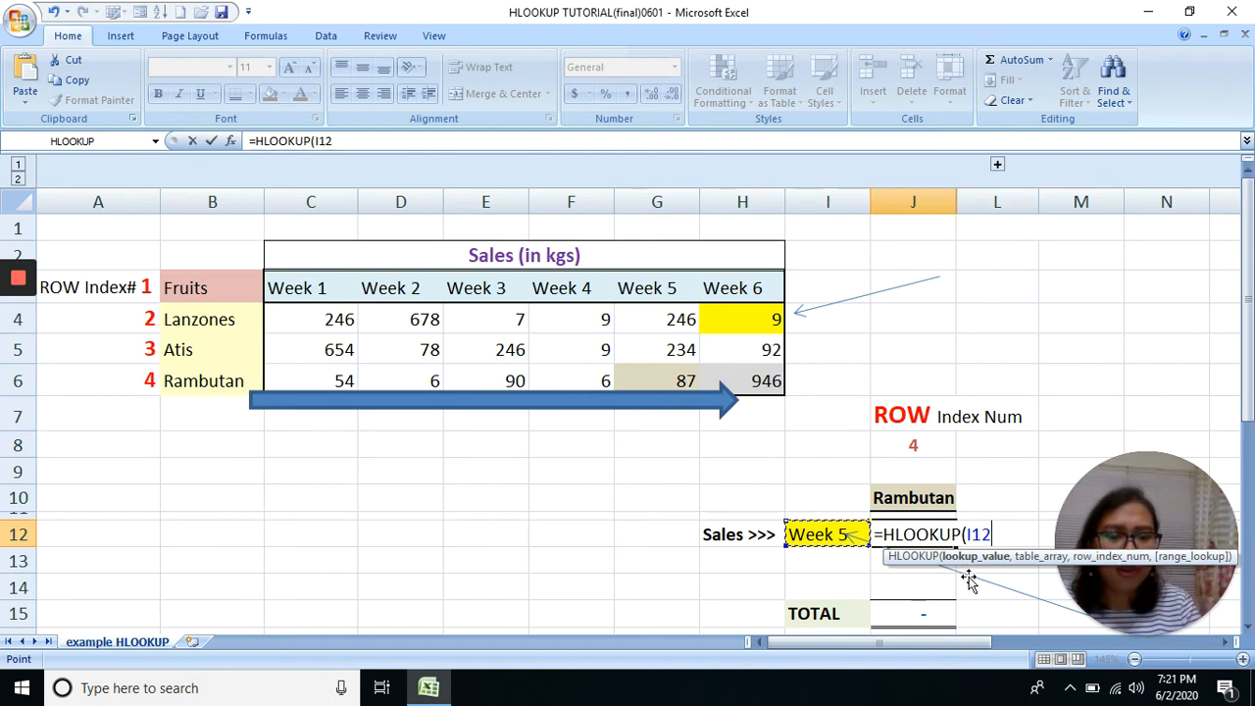
text(,)
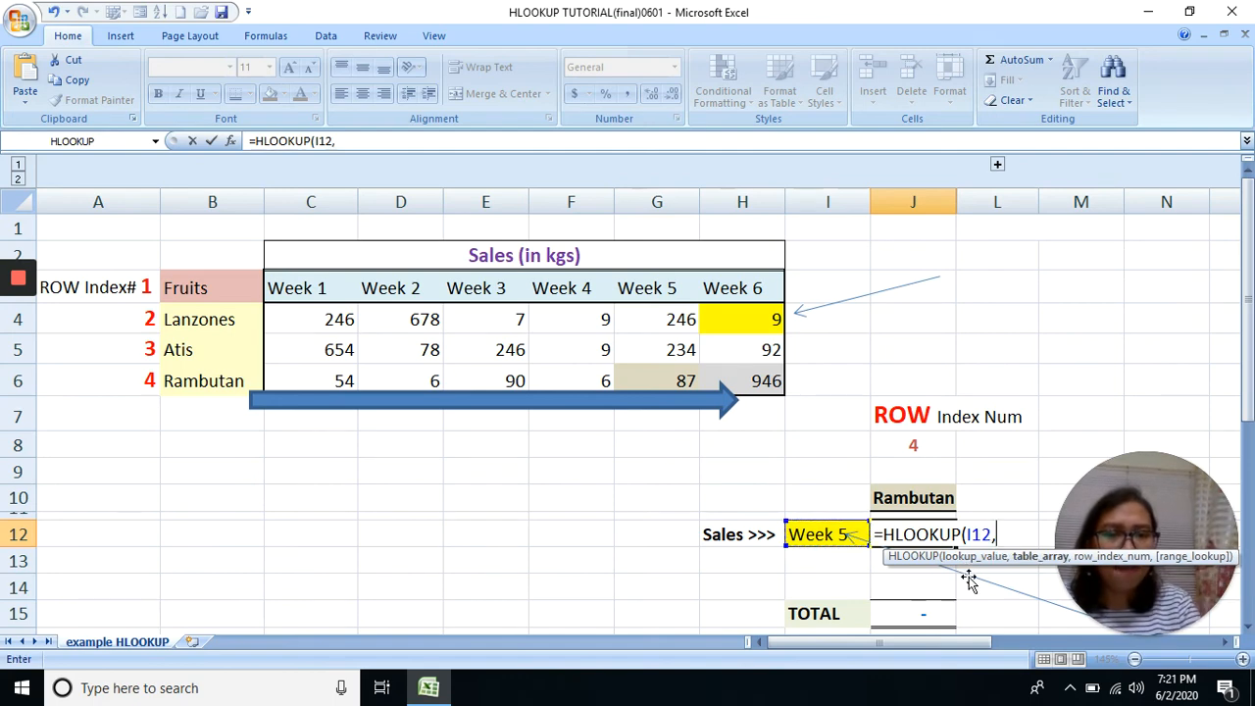
click(316, 287)
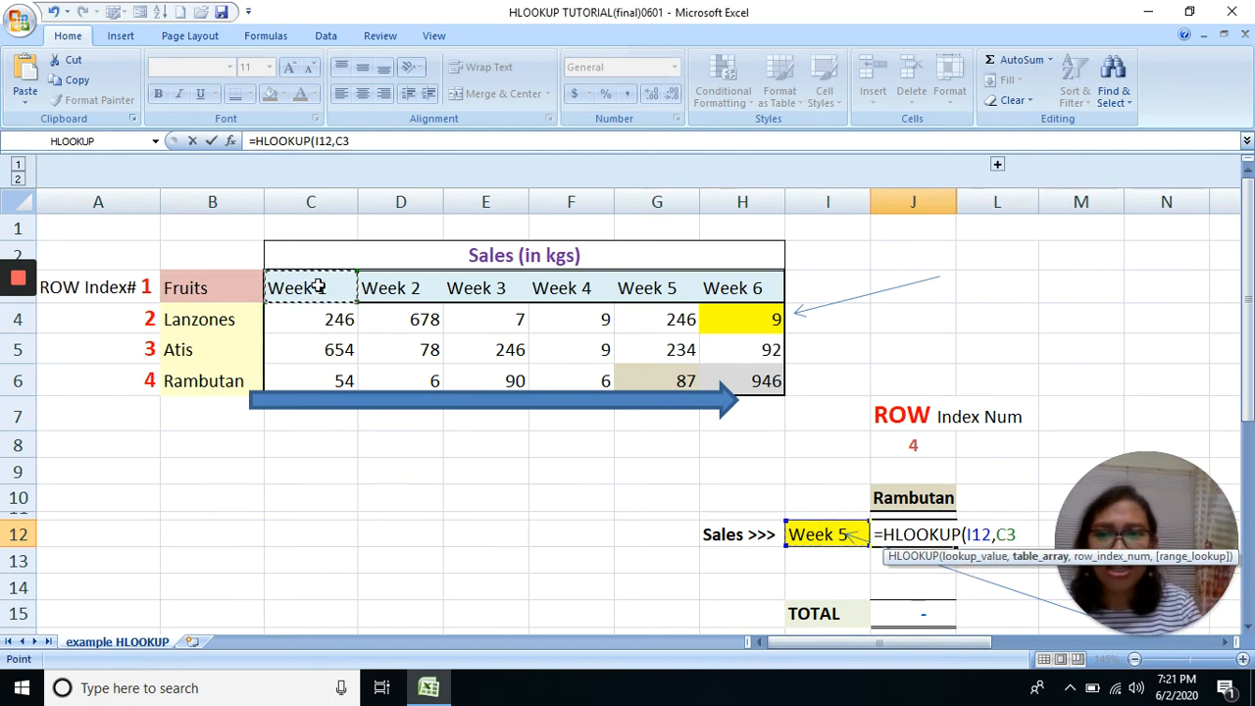
drag(319, 286, 738, 382)
text(,)
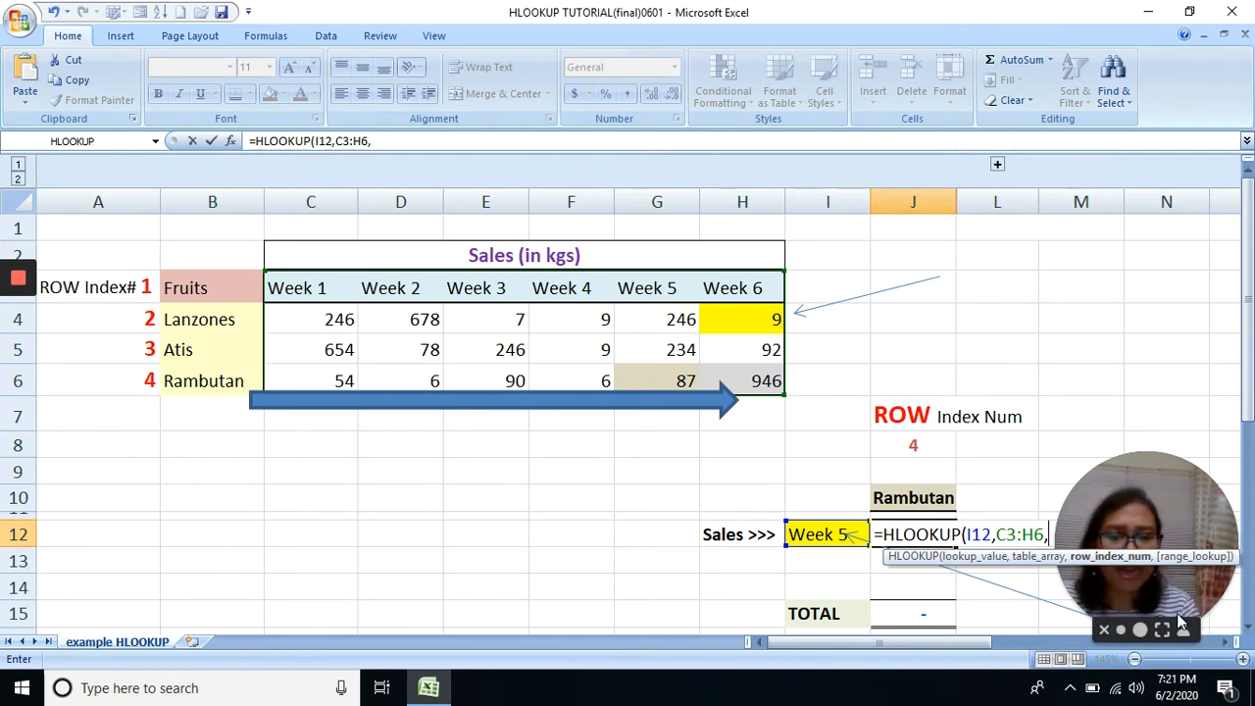
text(4,false)
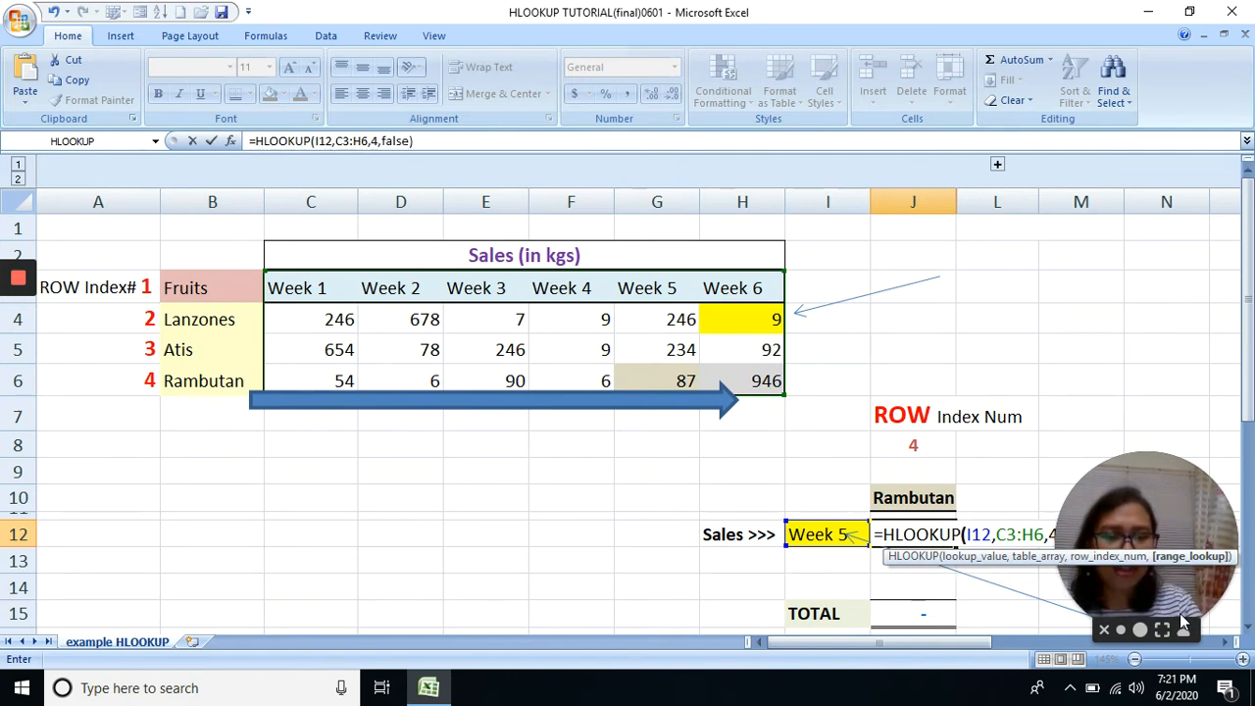
key(Return)
Step: Compare the HLOOKUP result in J12 with the Week 5 Rambutan sales in G6
click(933, 535)
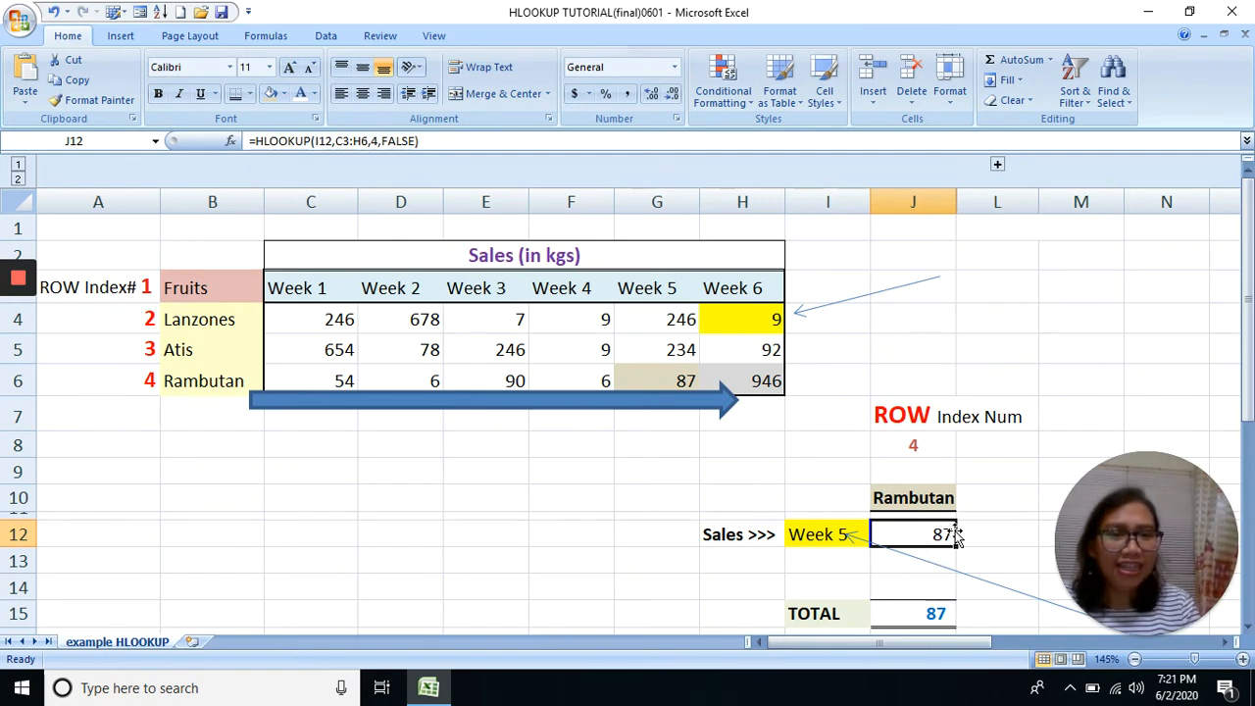
click(654, 350)
click(659, 382)
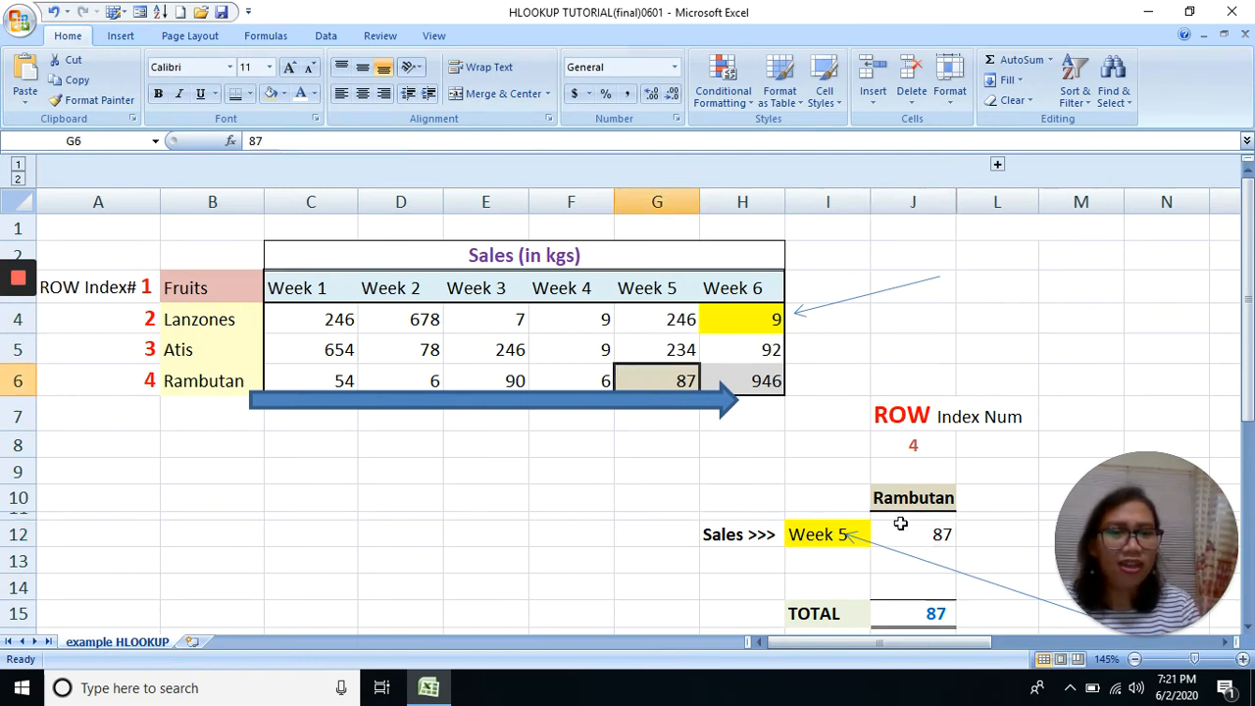
click(883, 532)
click(653, 379)
click(942, 531)
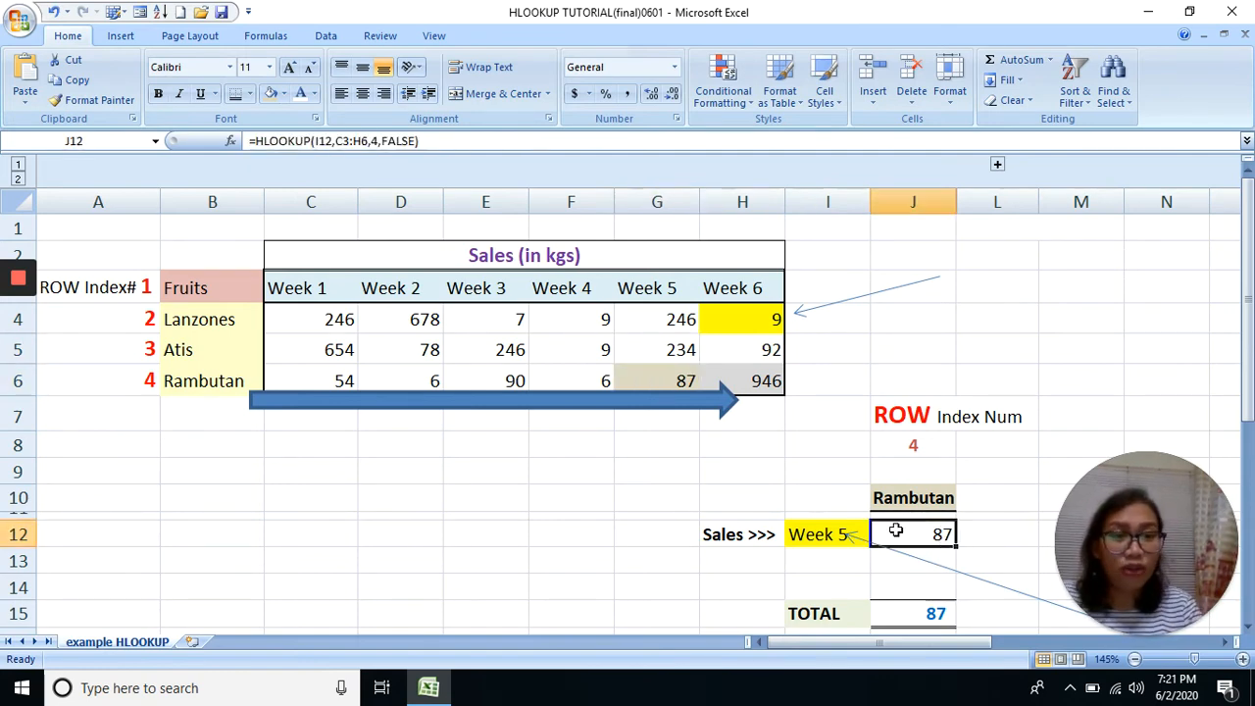
Step: Change the lookup week in I12 to Week 2
click(824, 527)
double_click(804, 530)
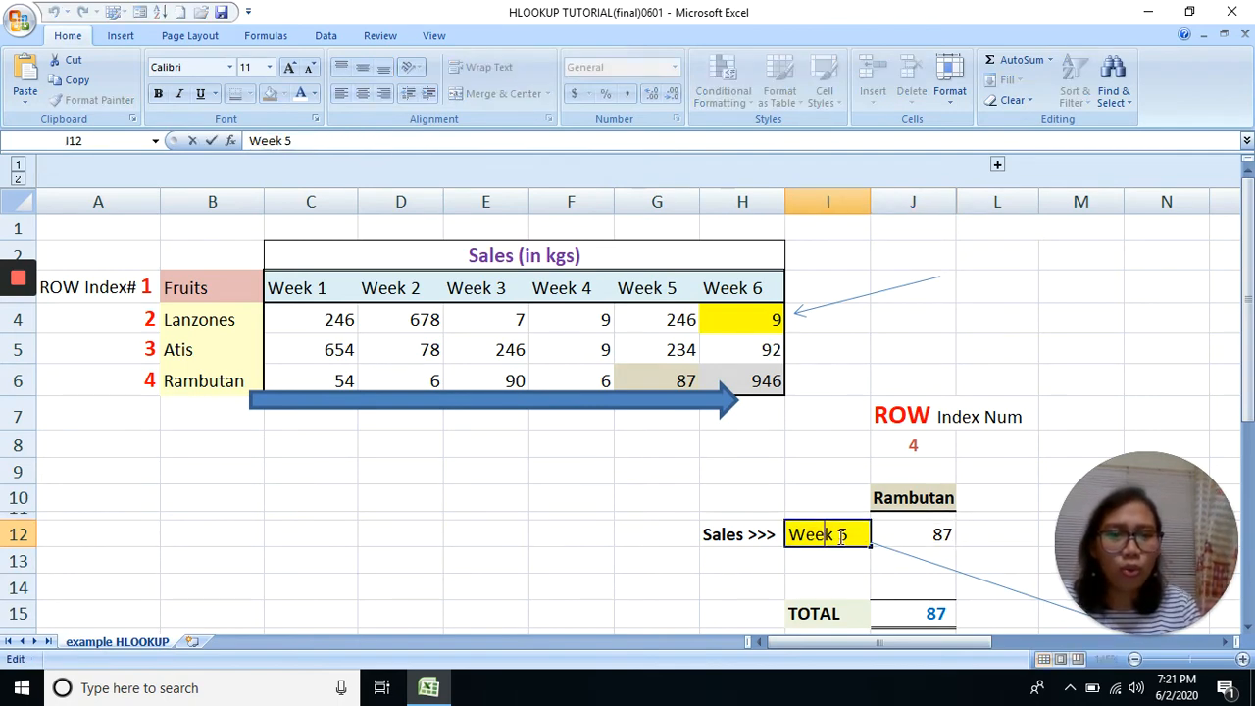
drag(839, 535, 856, 554)
text(2)
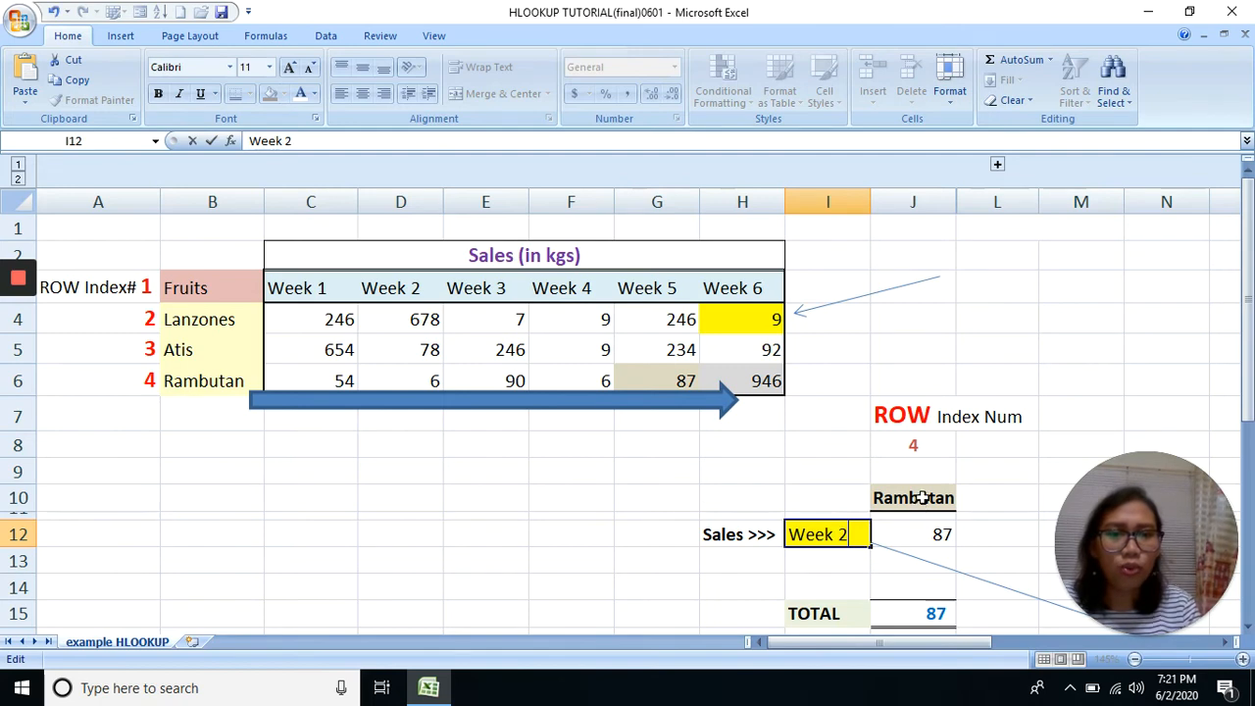
click(924, 497)
Step: Copy the fruit name Atis from B5 and replace the heading in J10 with it
click(392, 348)
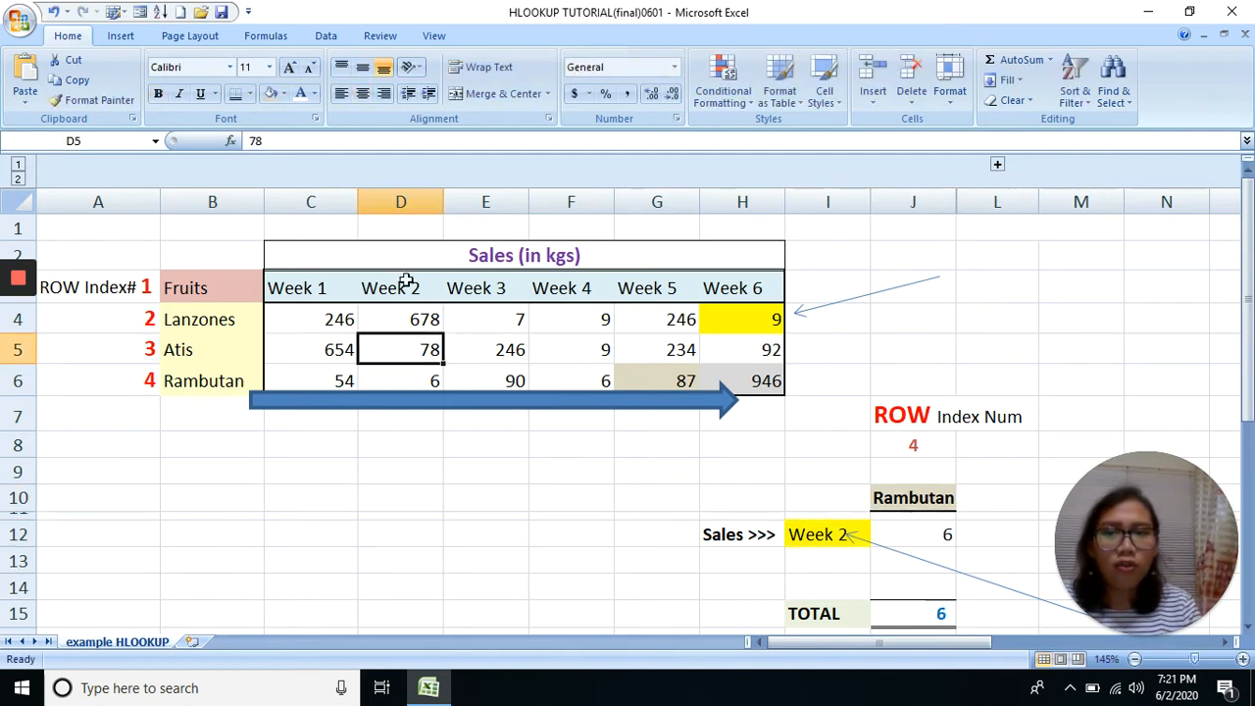
click(199, 355)
double_click(174, 350)
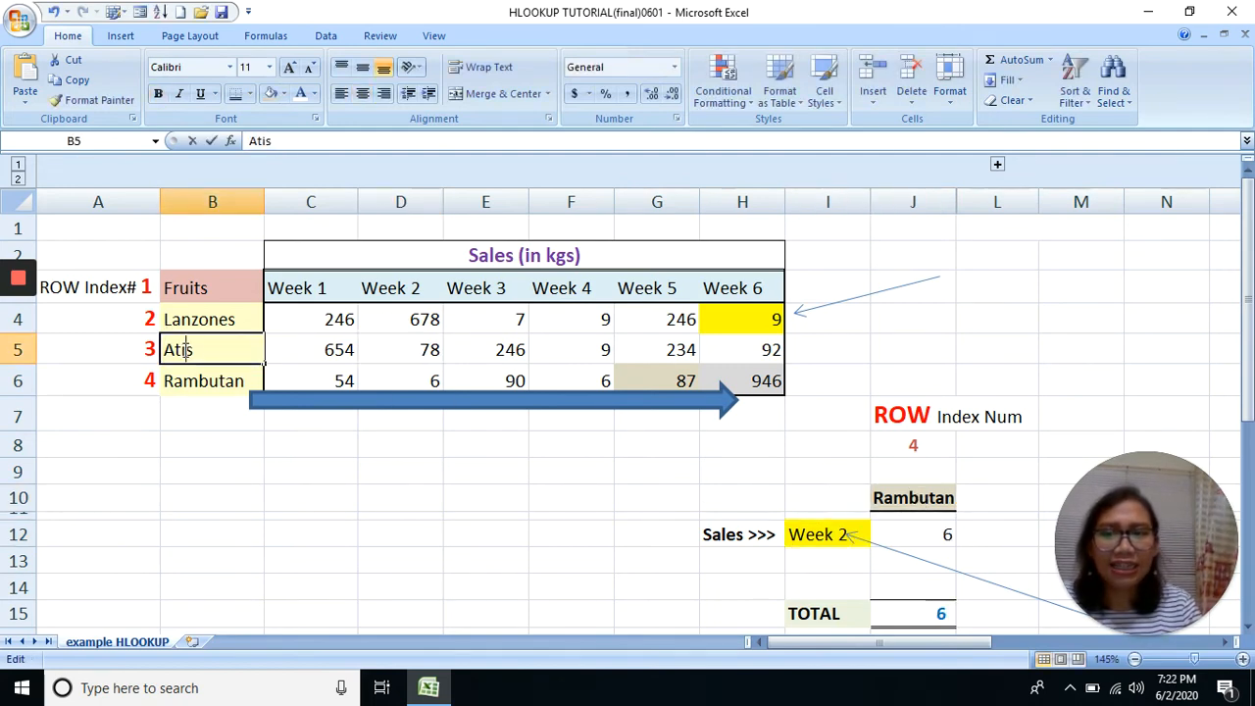
drag(166, 350, 197, 350)
key(ctrl+c)
double_click(911, 501)
double_click(911, 501)
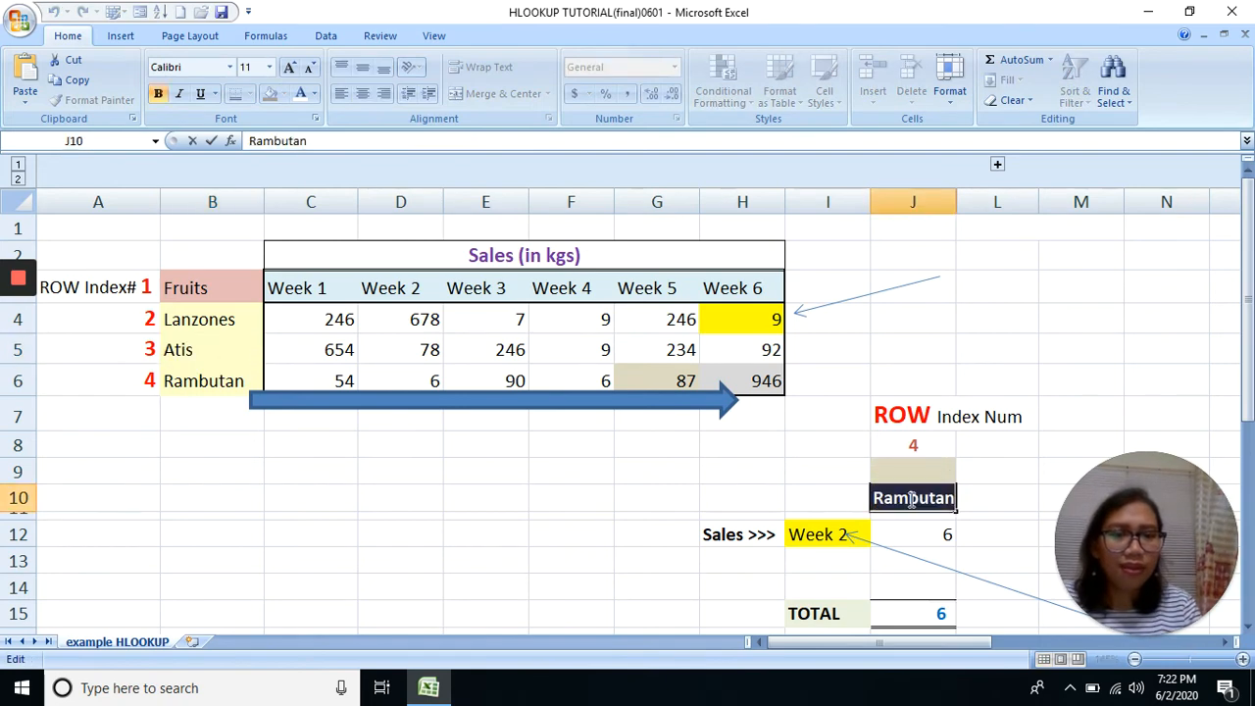
key(ctrl+v)
click(860, 453)
click(948, 439)
Step: Set the row index number in J8 to 3 to match the Atis row
click(169, 361)
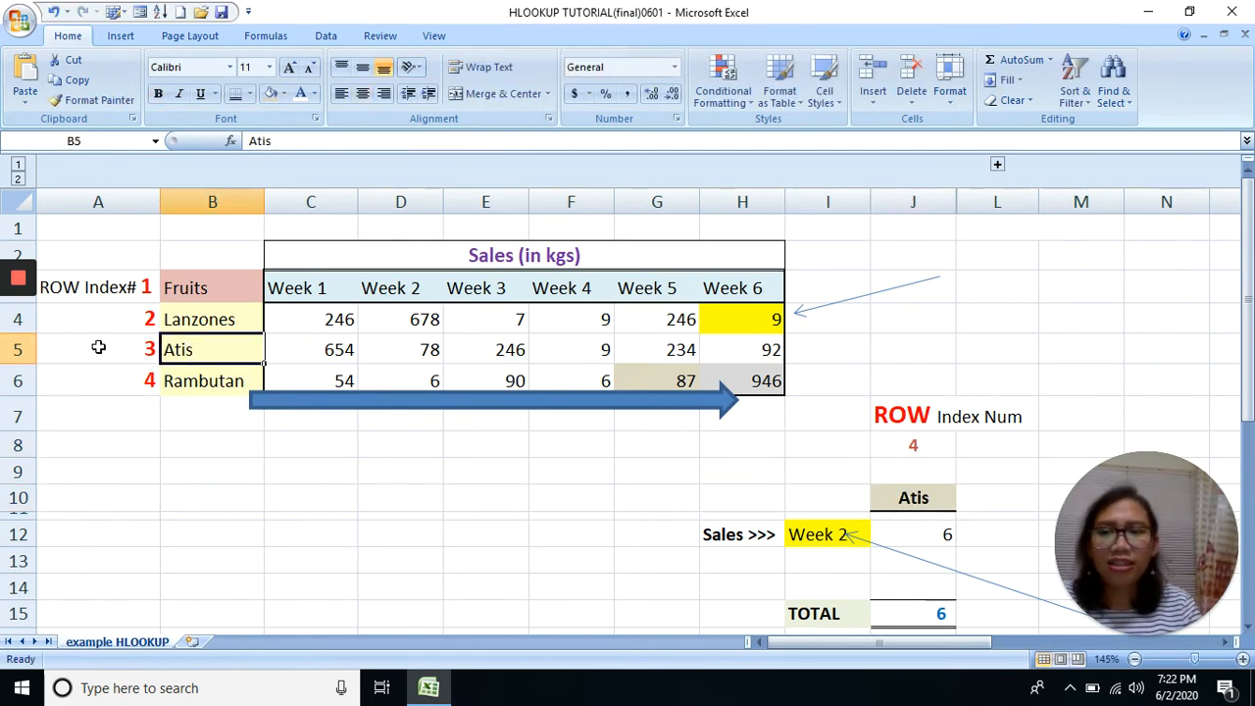
click(99, 348)
click(917, 447)
text(3)
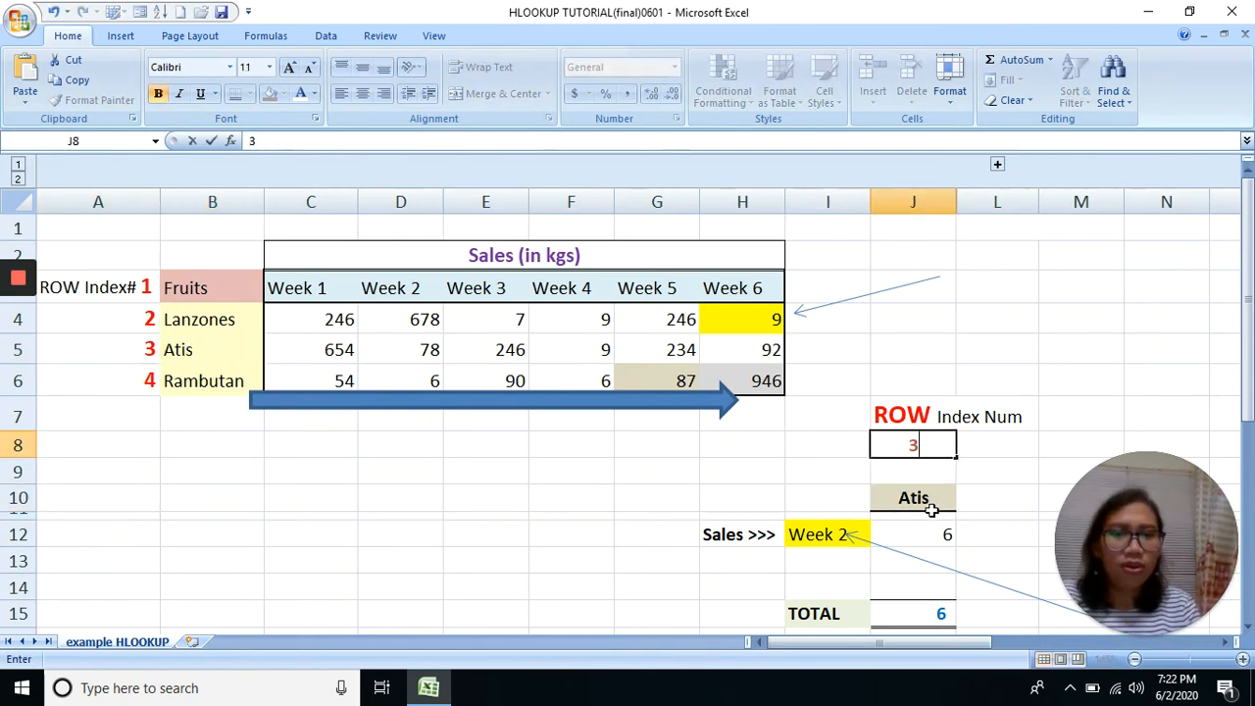
click(917, 500)
Step: Clear the Rambutan HLOOKUP formula from J12
click(937, 535)
double_click(939, 547)
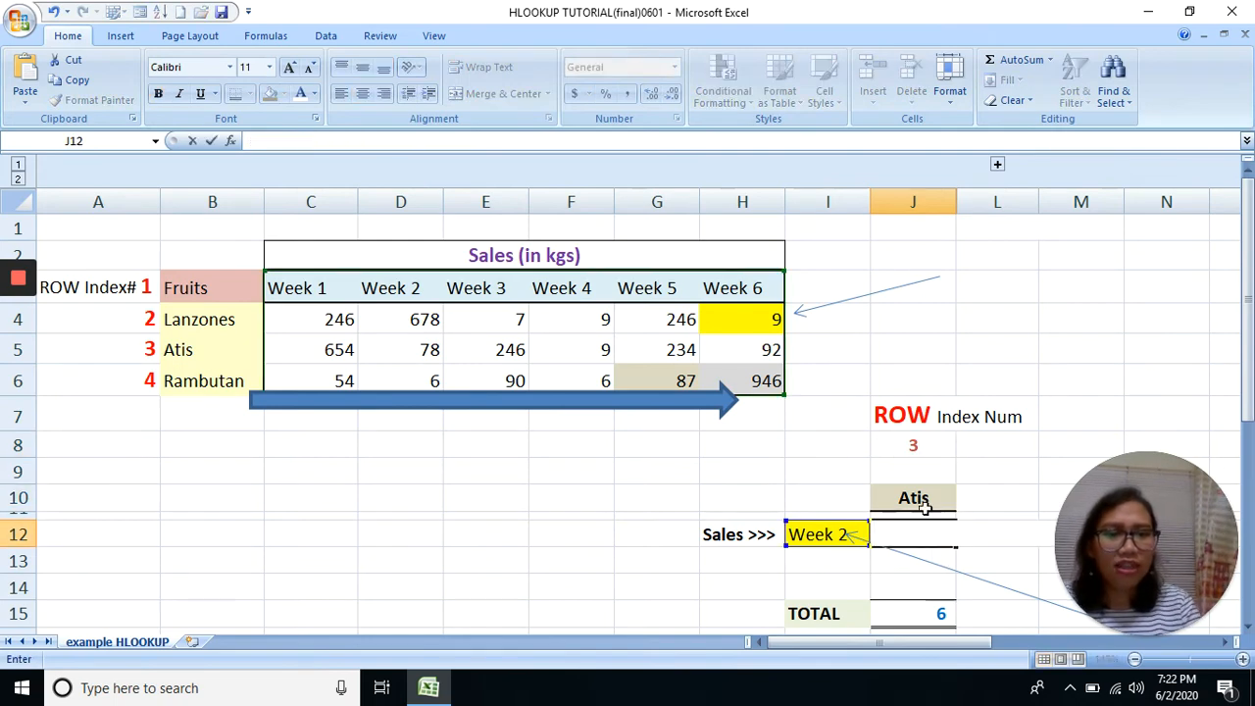
click(798, 468)
Step: Enter the formula =HLOOKUP(I12,C3:H6,3,falsed) in J12 for the Atis sales
click(941, 532)
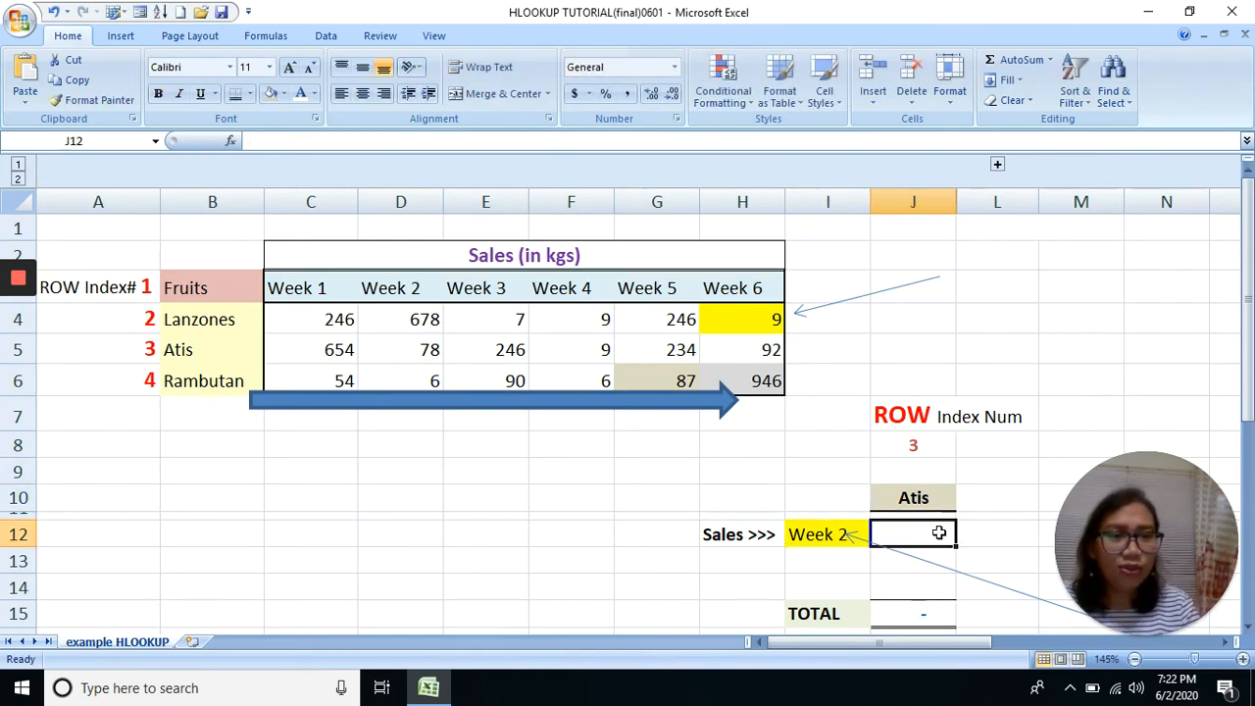
text(=hlo)
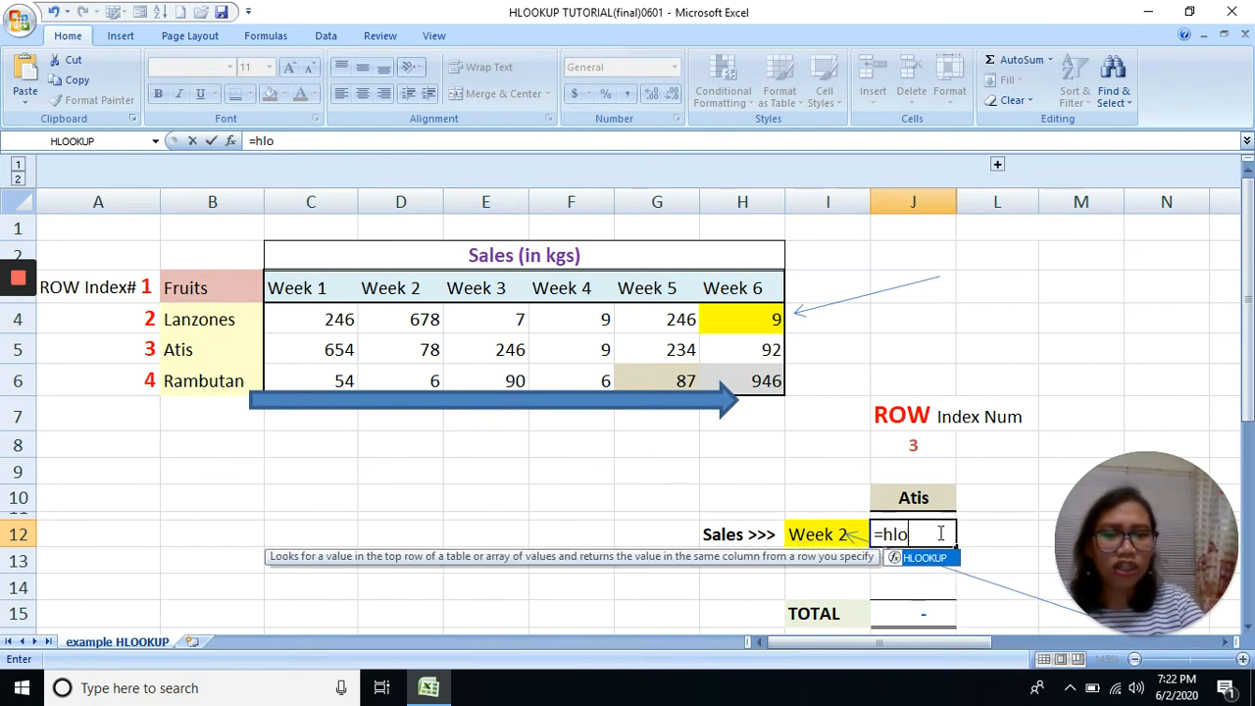
double_click(935, 561)
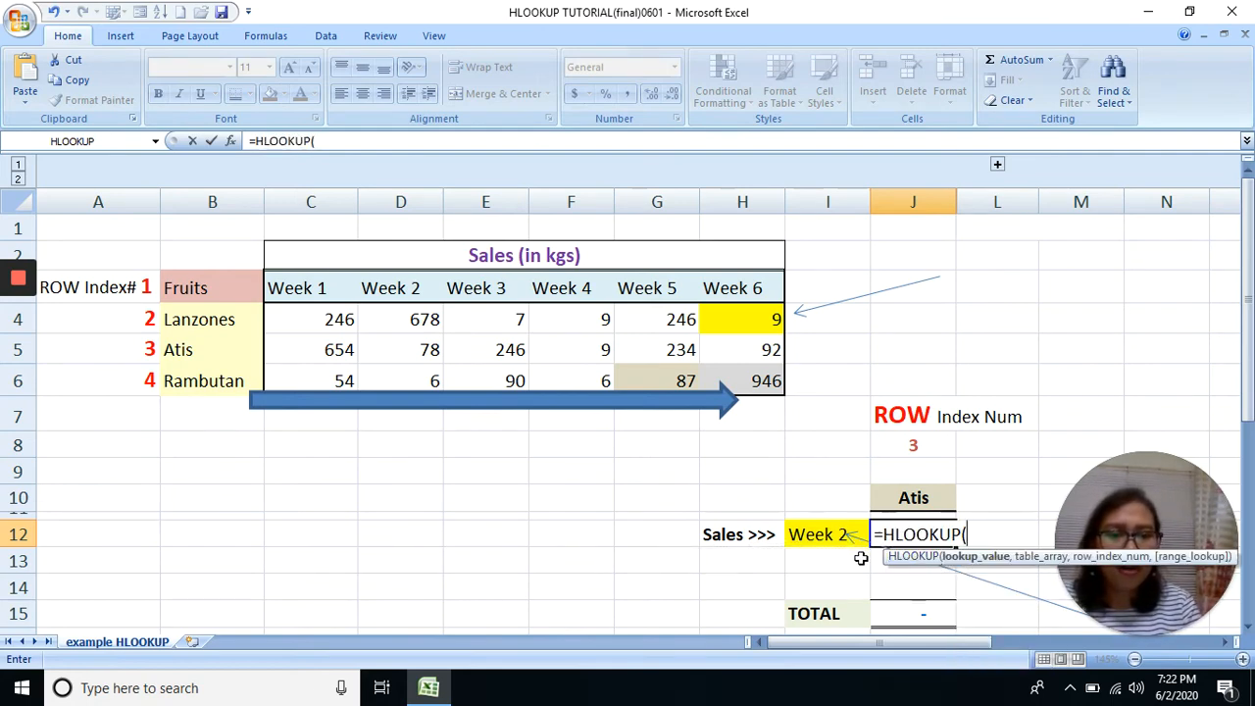
click(826, 539)
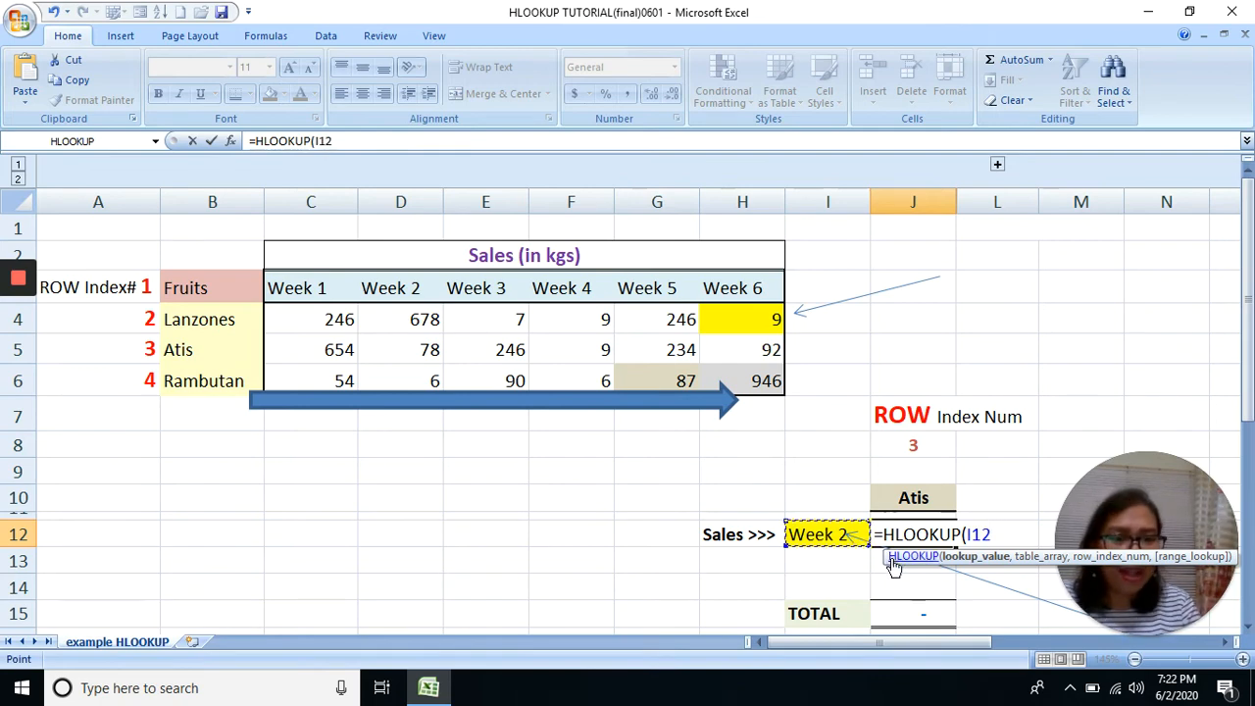
text(,)
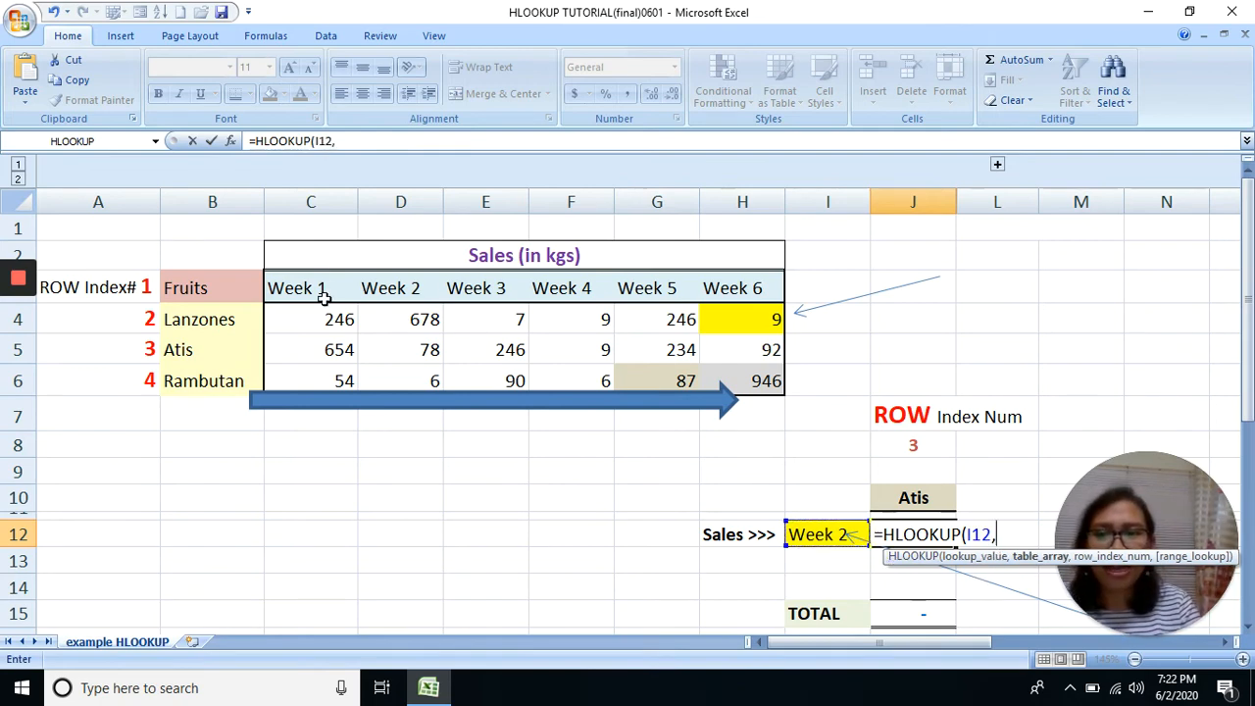
drag(325, 291, 726, 372)
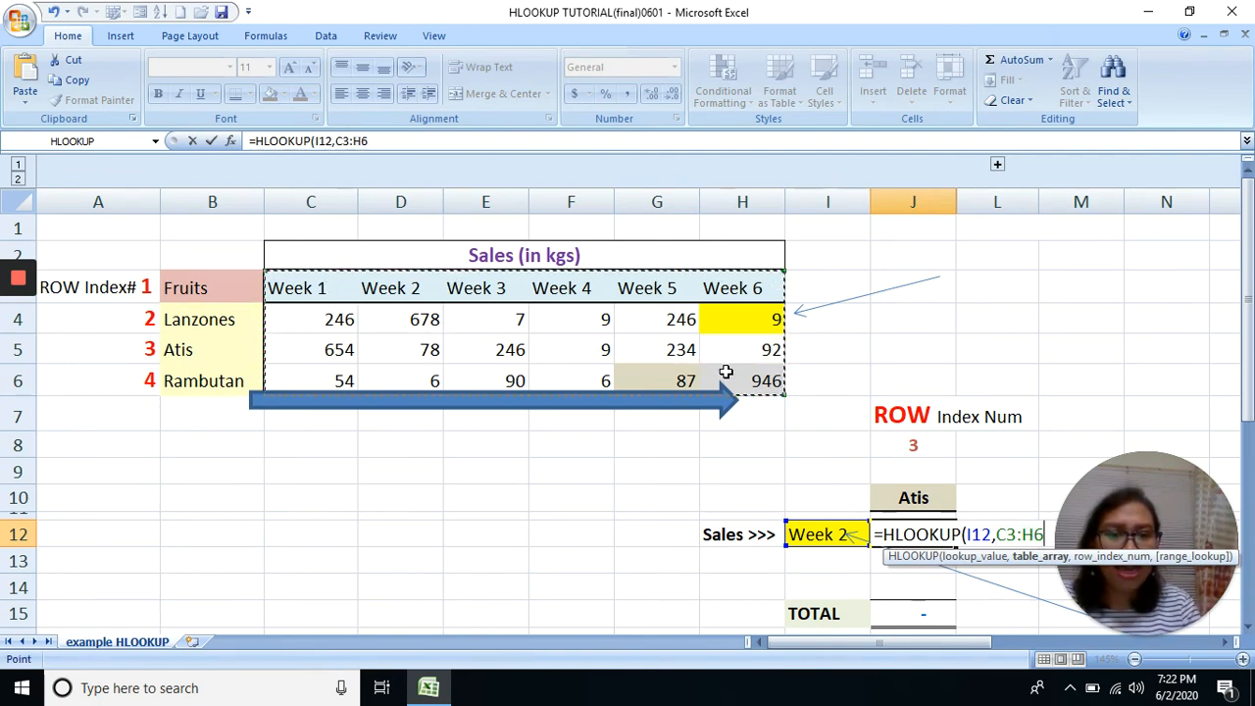
text(,)
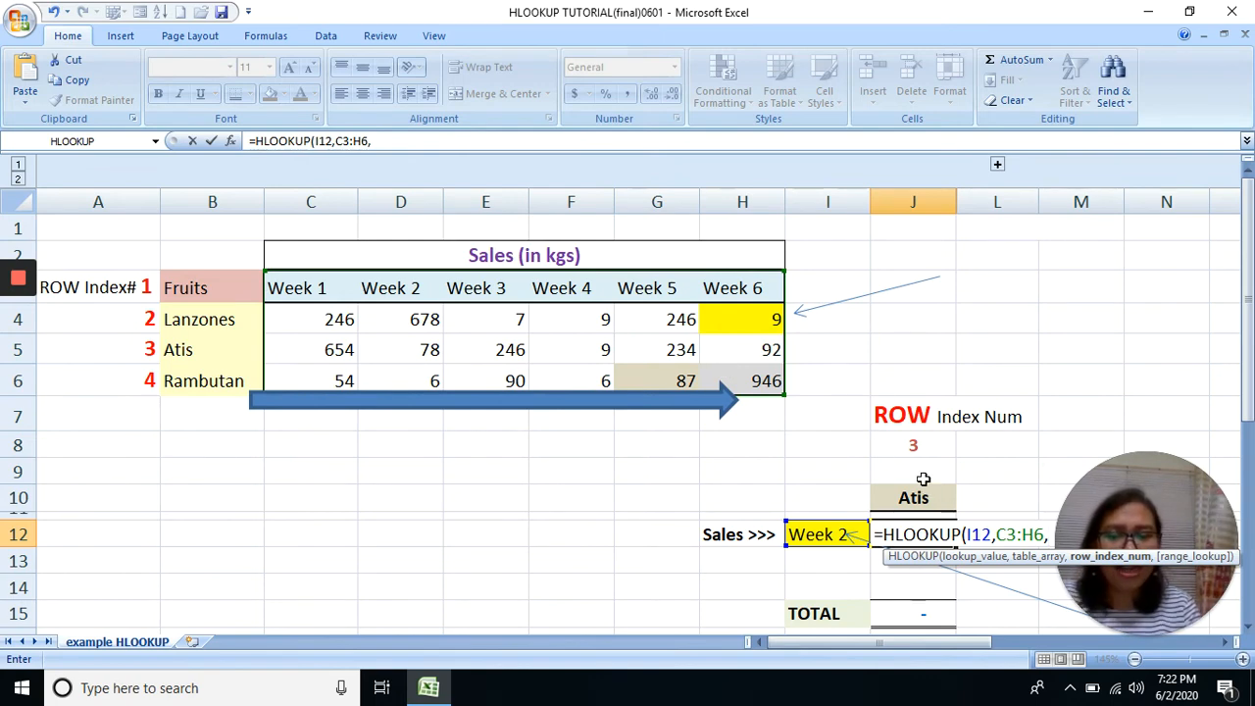
text(3,)
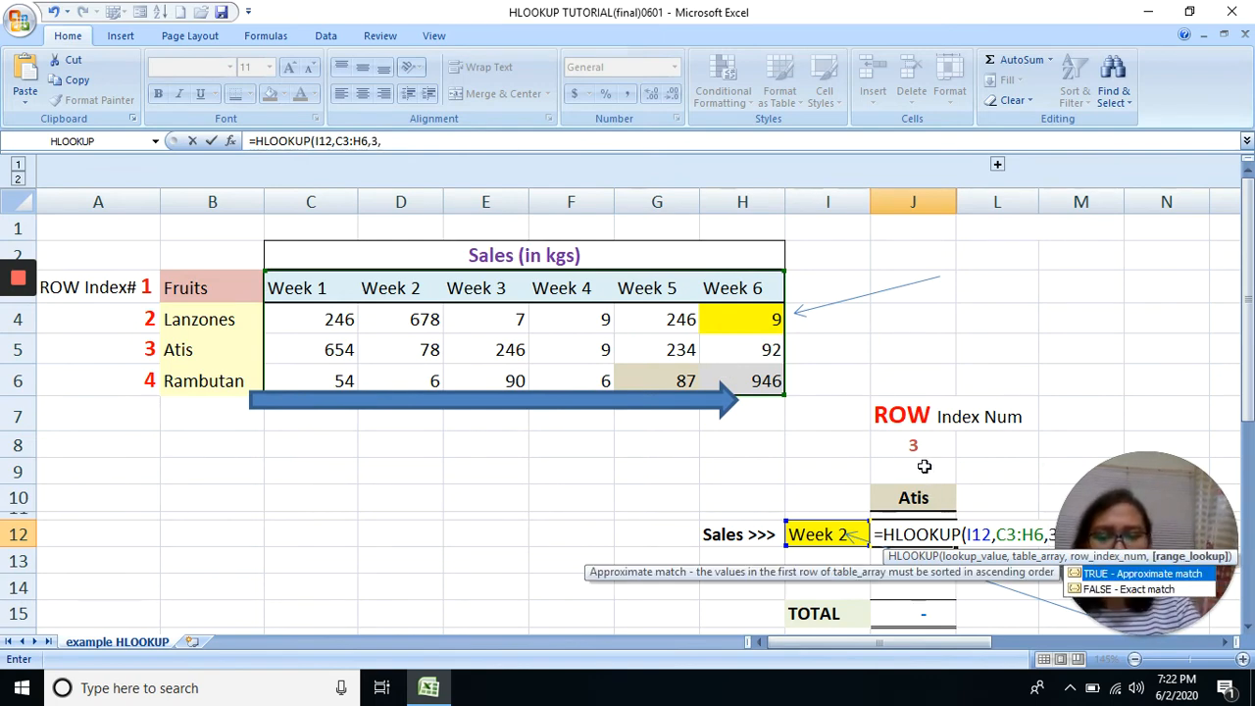
text(falsed))
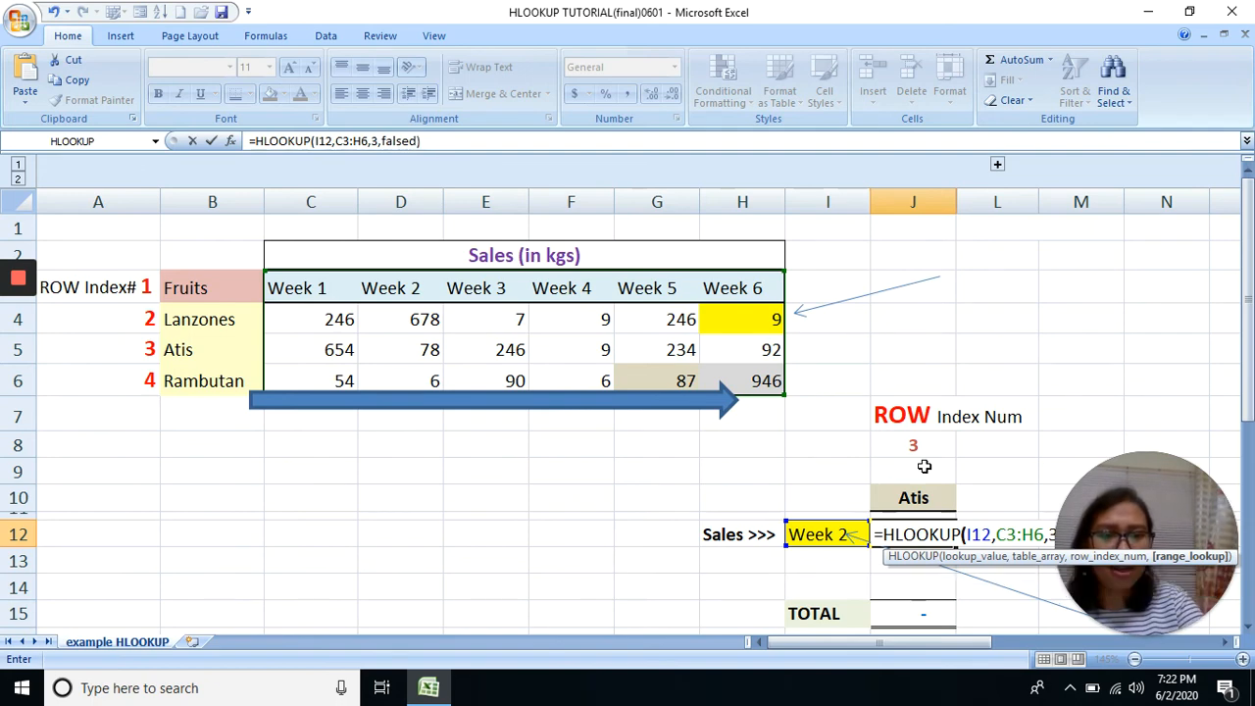
key(Return)
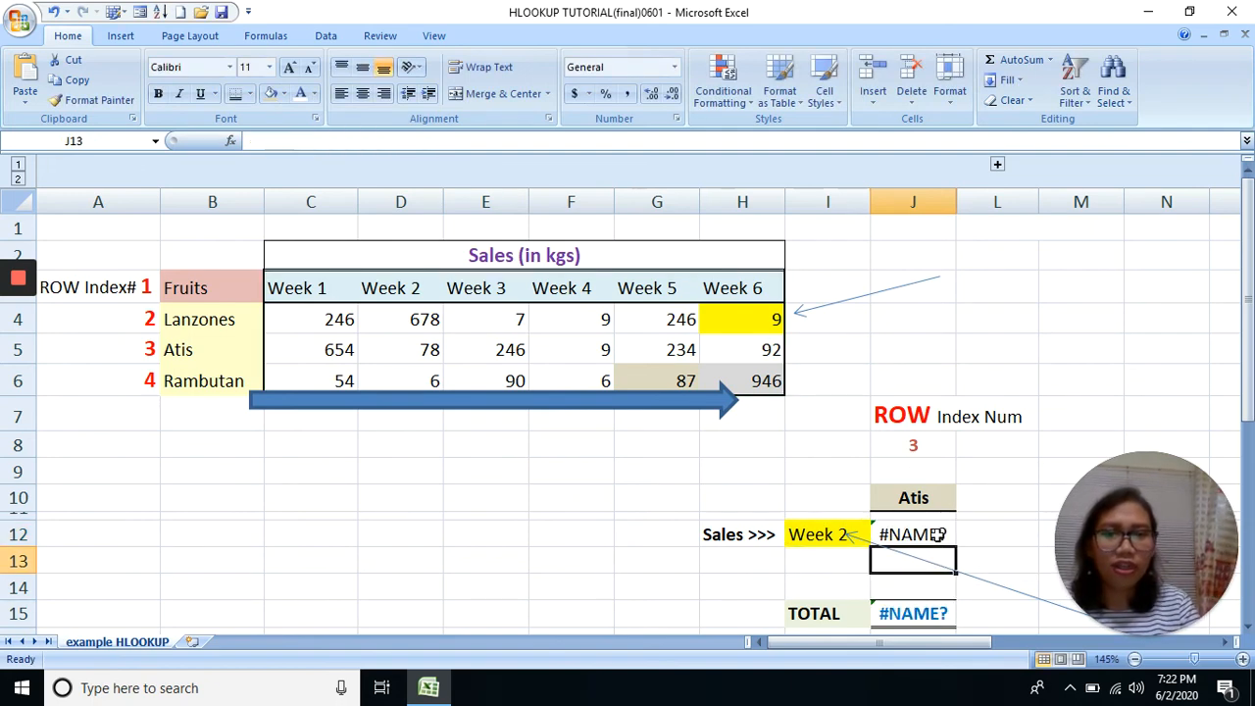
Step: Correct the misspelled range lookup argument in the J12 formula to FALSE
click(938, 534)
click(420, 141)
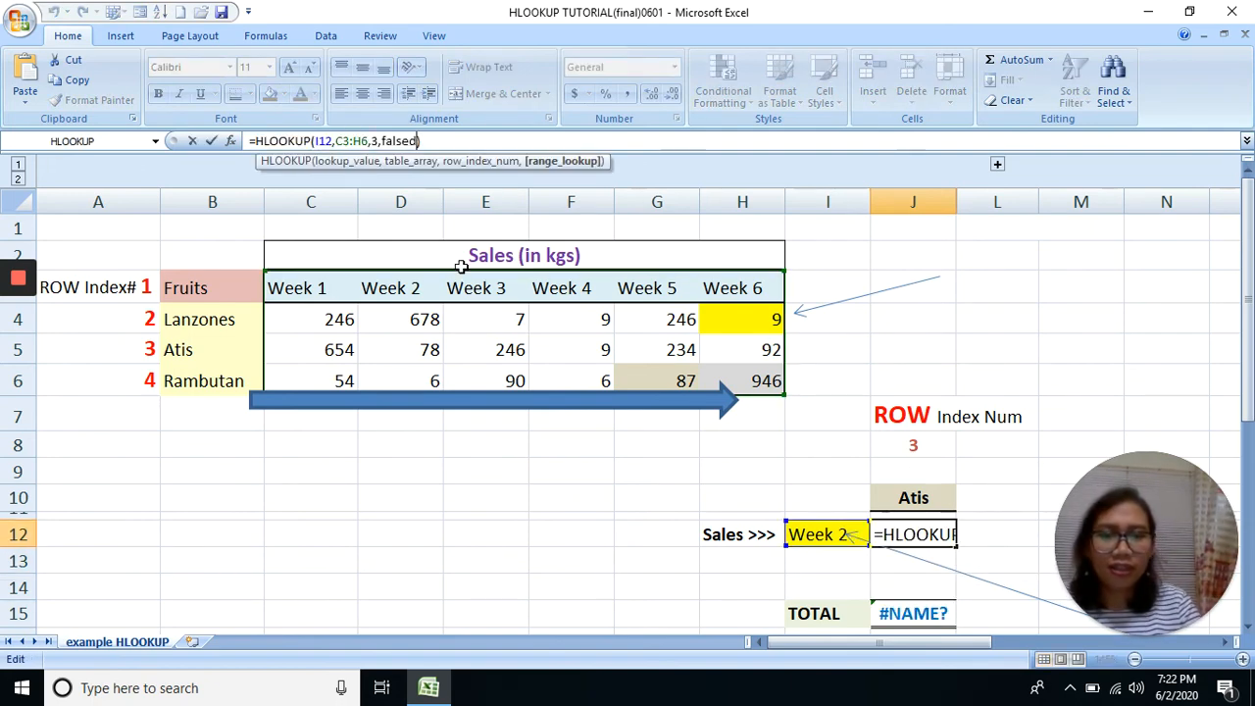
key(BackSpace)
key(Return)
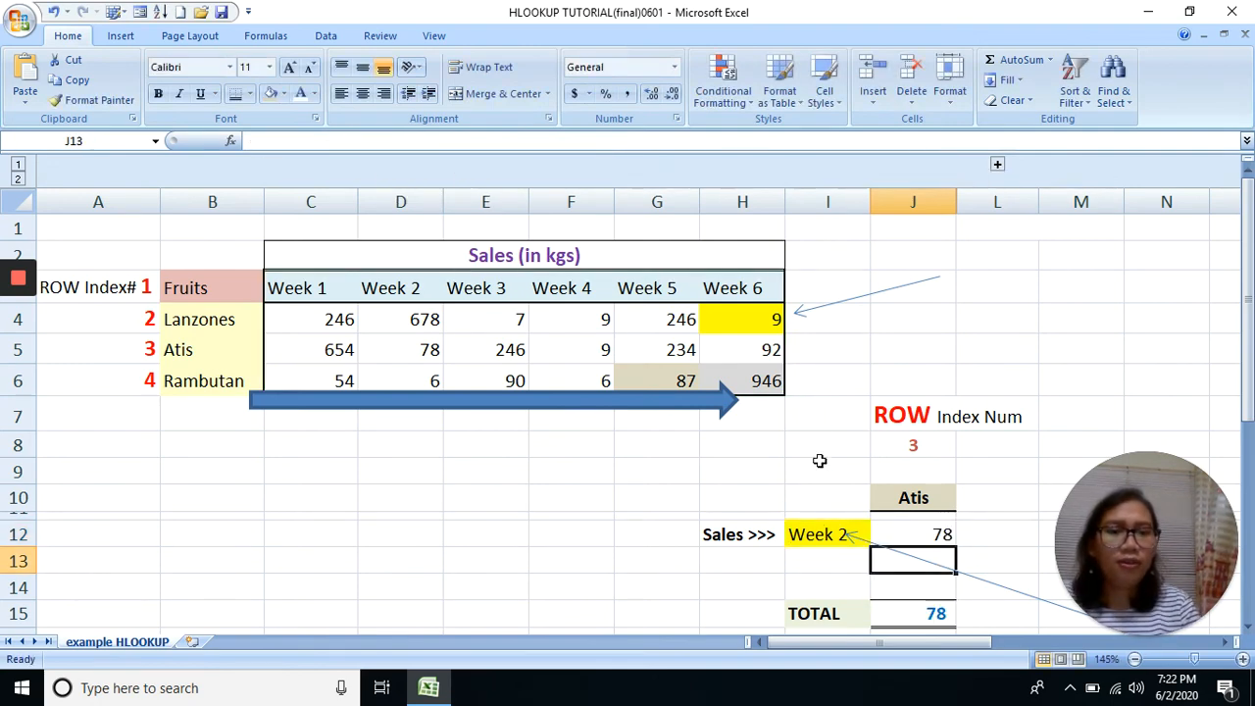
Step: Trace the Week 2 column and the Atis row to D5 and compare that cell with the formula result in J12
click(930, 534)
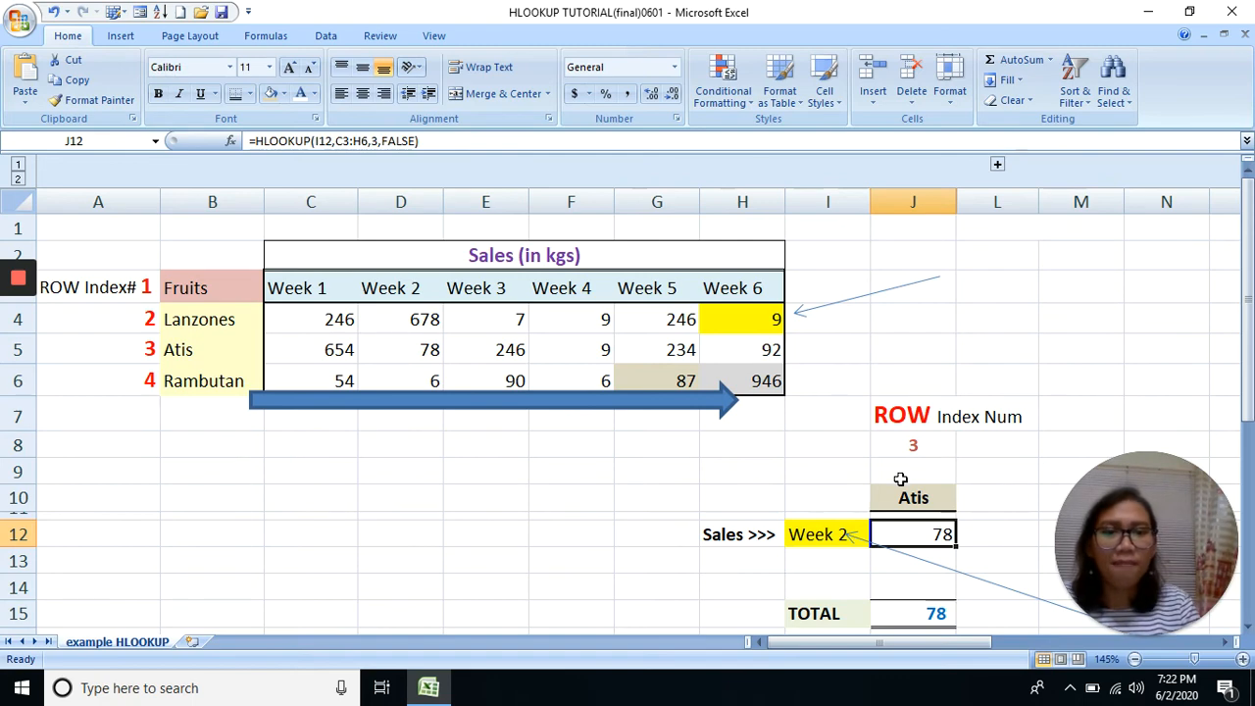
drag(412, 286, 406, 353)
click(197, 348)
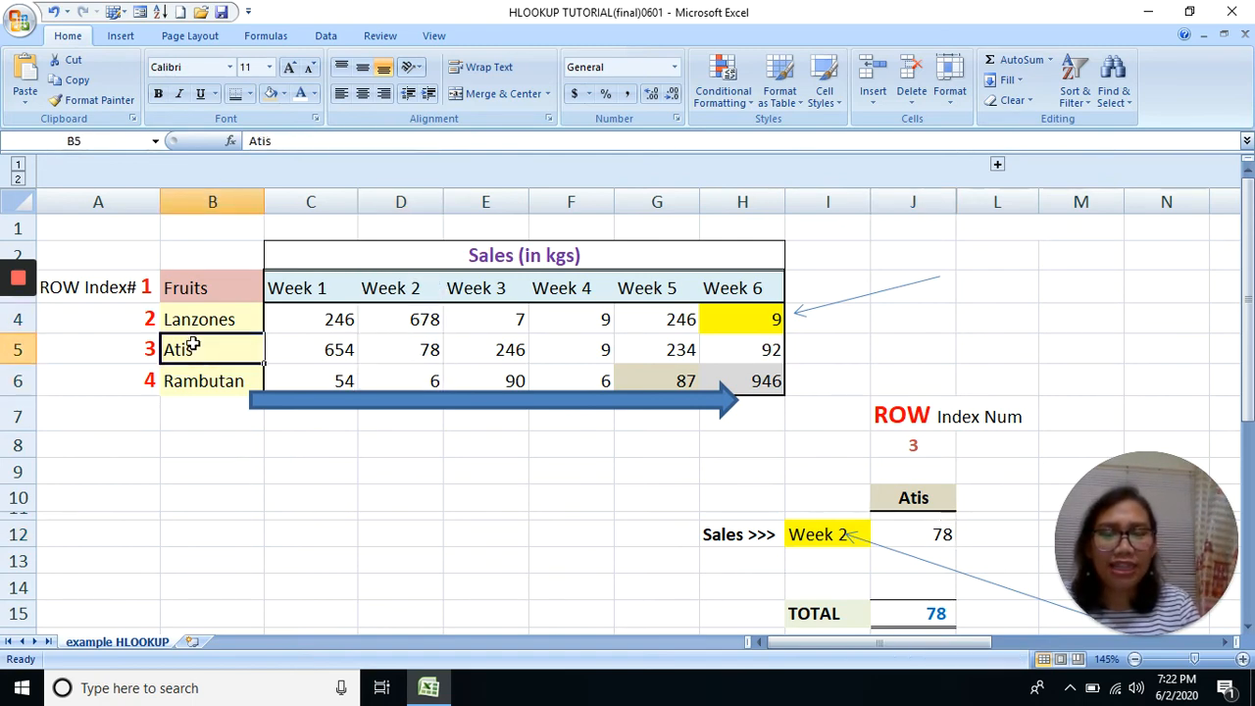
drag(194, 346, 387, 350)
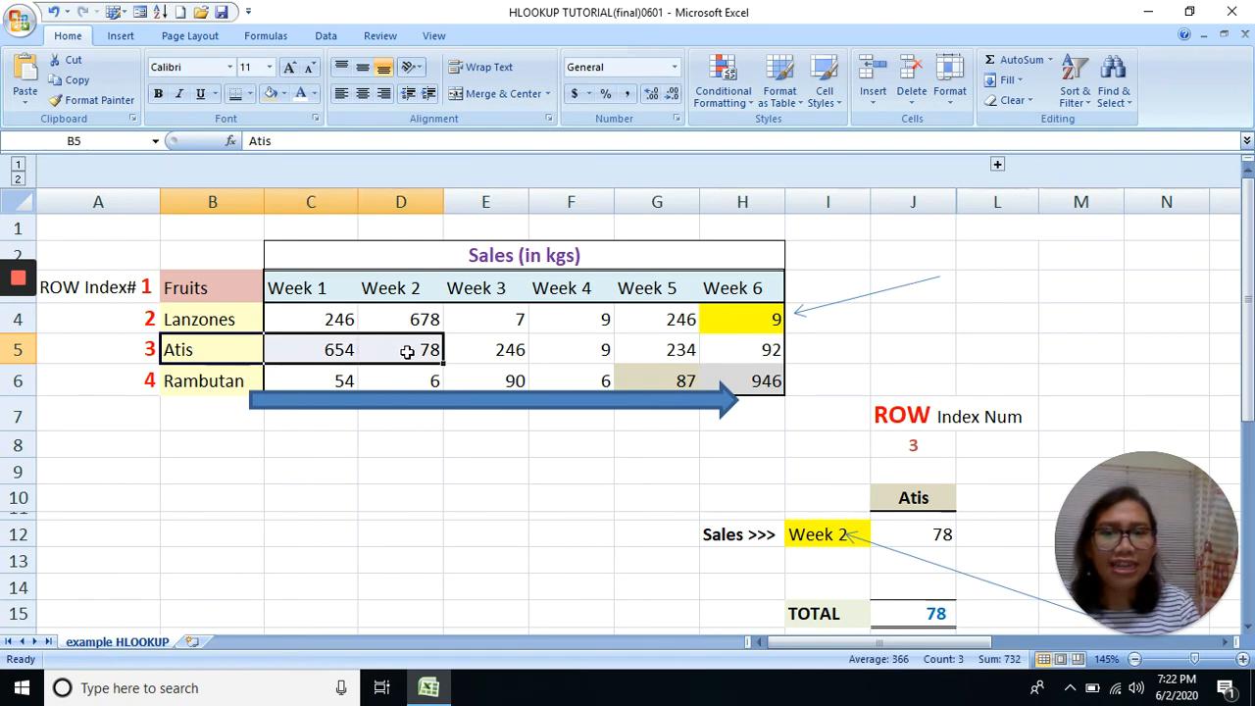
click(402, 351)
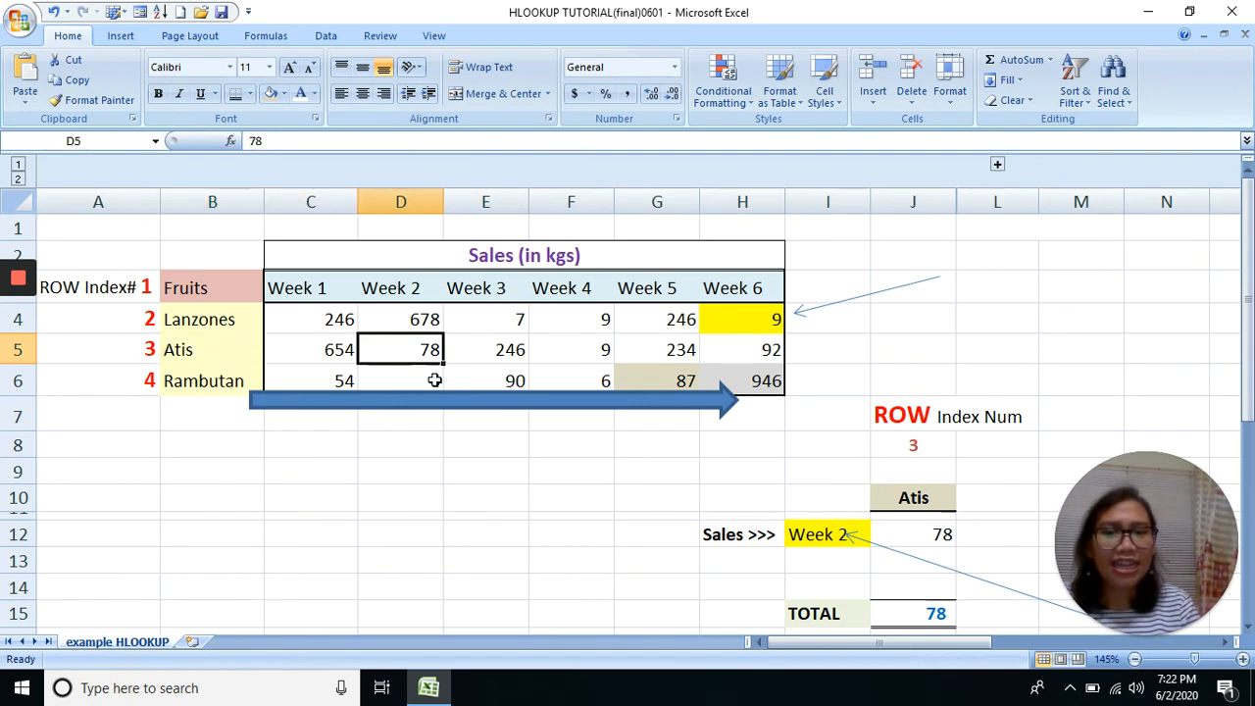
click(944, 532)
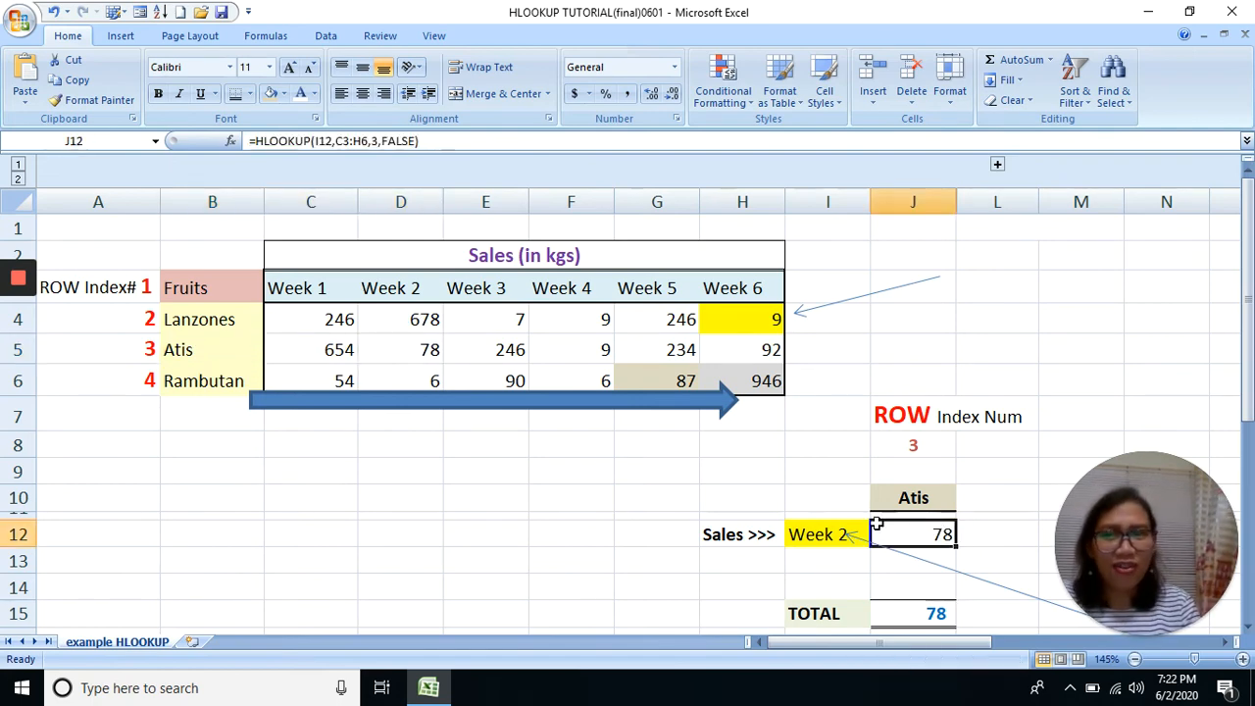
mouse_move(31, 332)
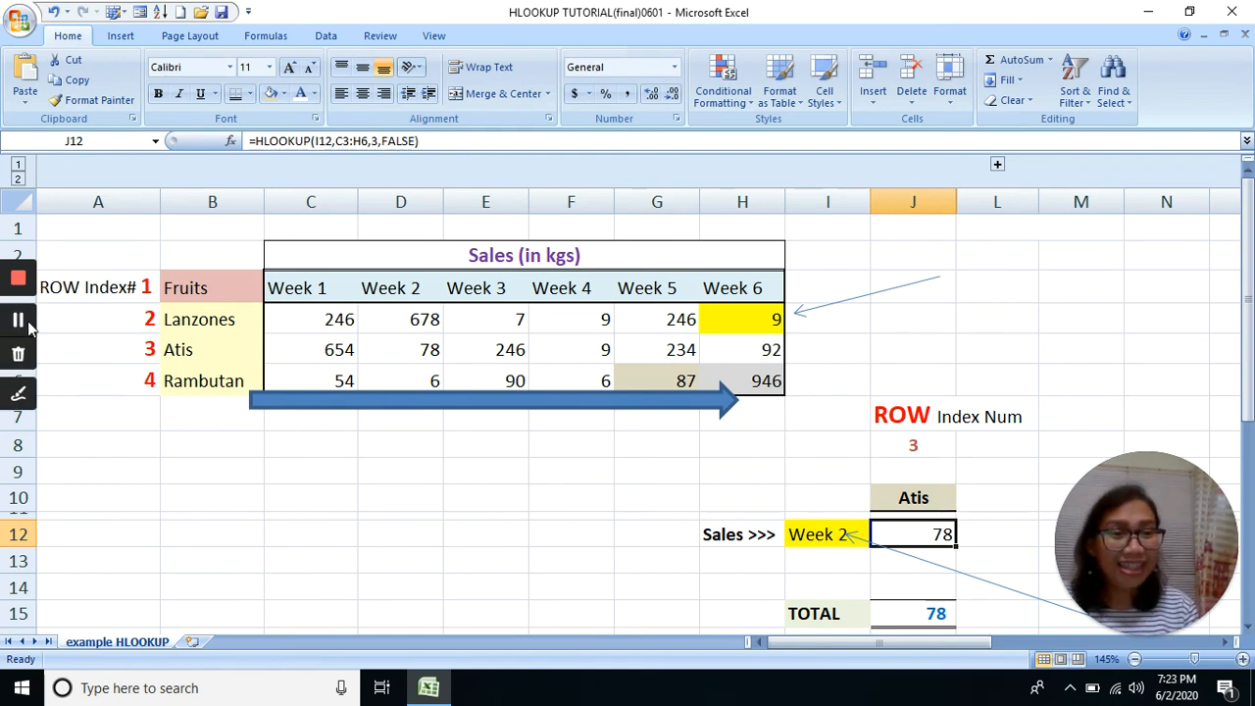